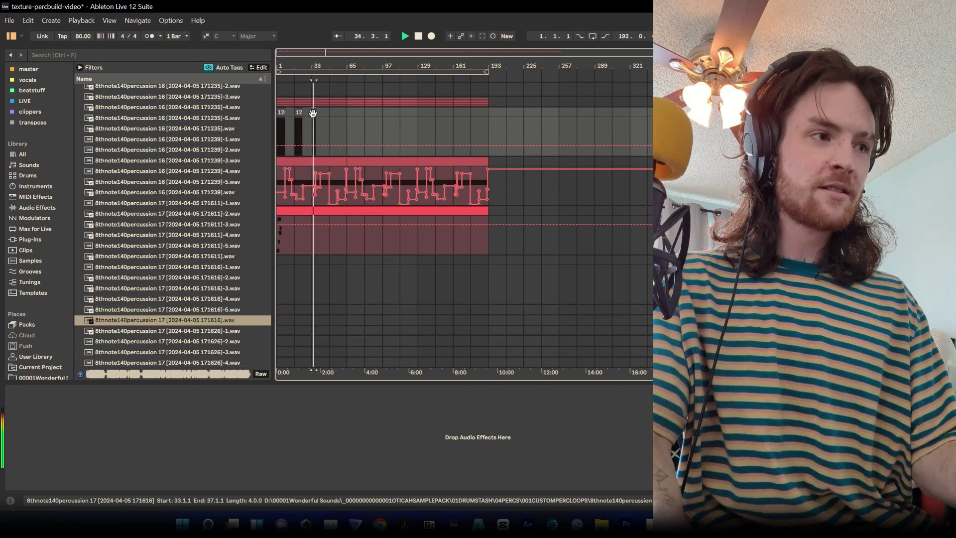
Select the drumrack track and inspect its BELLZAUTORACK rack and the randombells chains on several pads
left_click(315, 118)
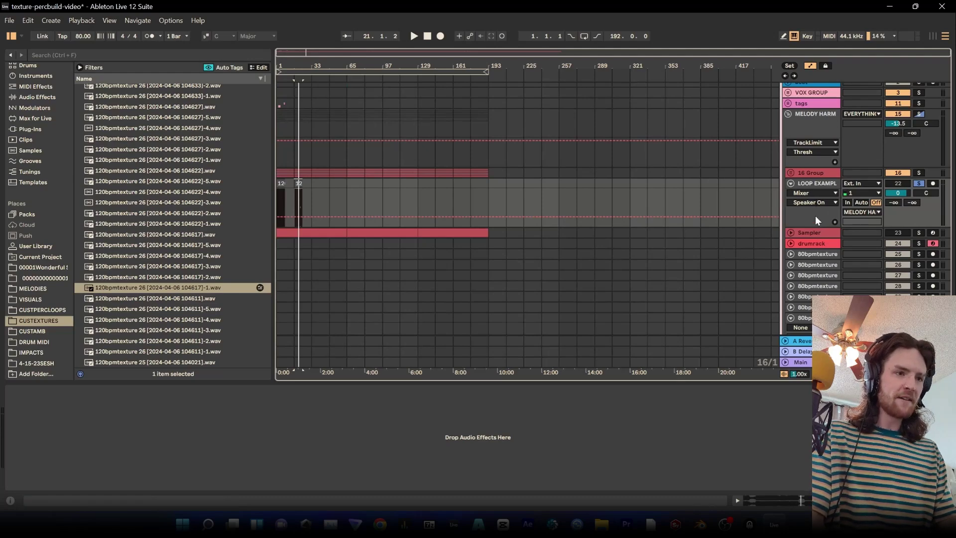
left_click(811, 243)
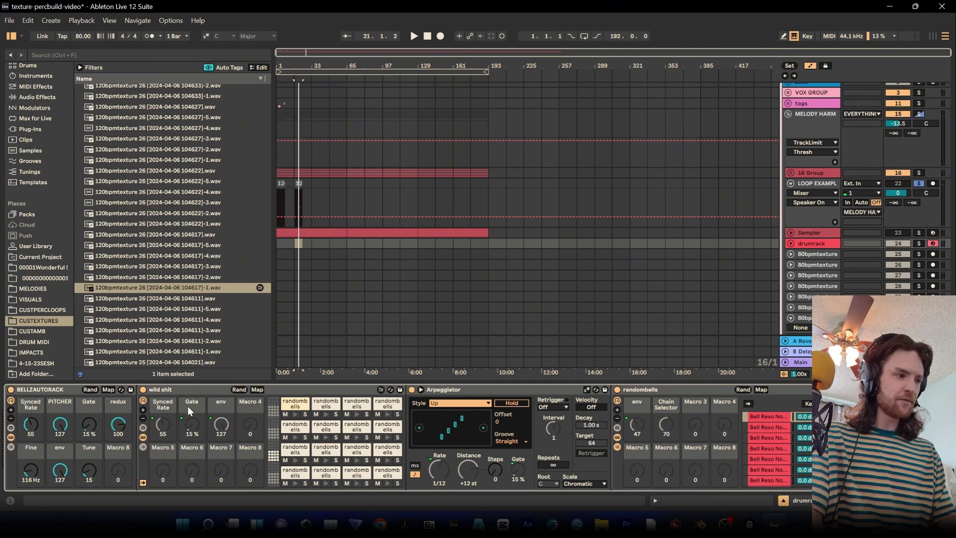
left_click(47, 392)
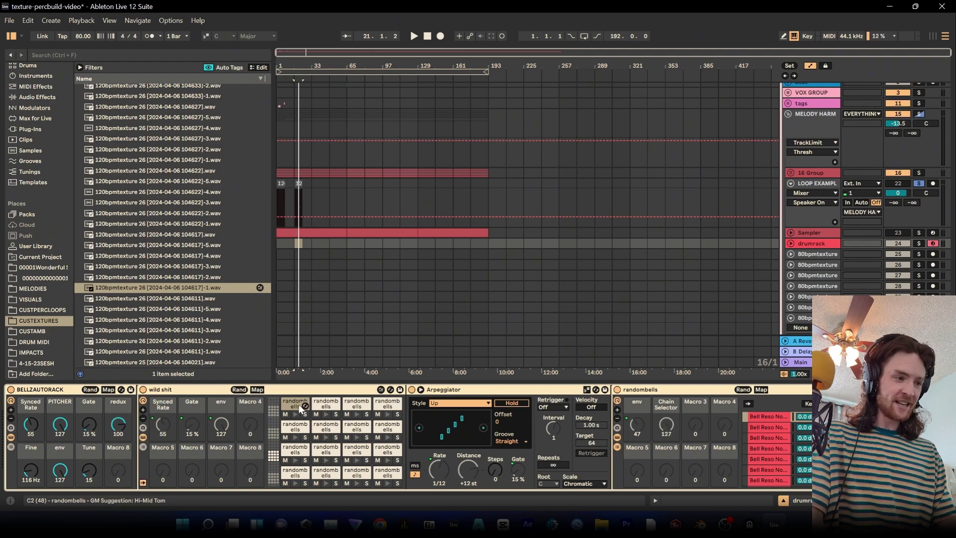
left_click(295, 406)
left_click(332, 406)
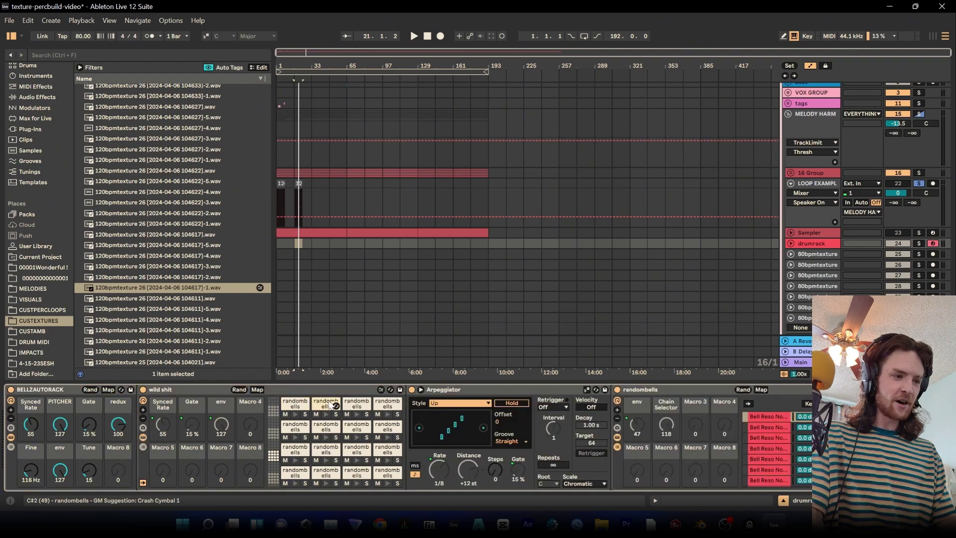
left_click(296, 431)
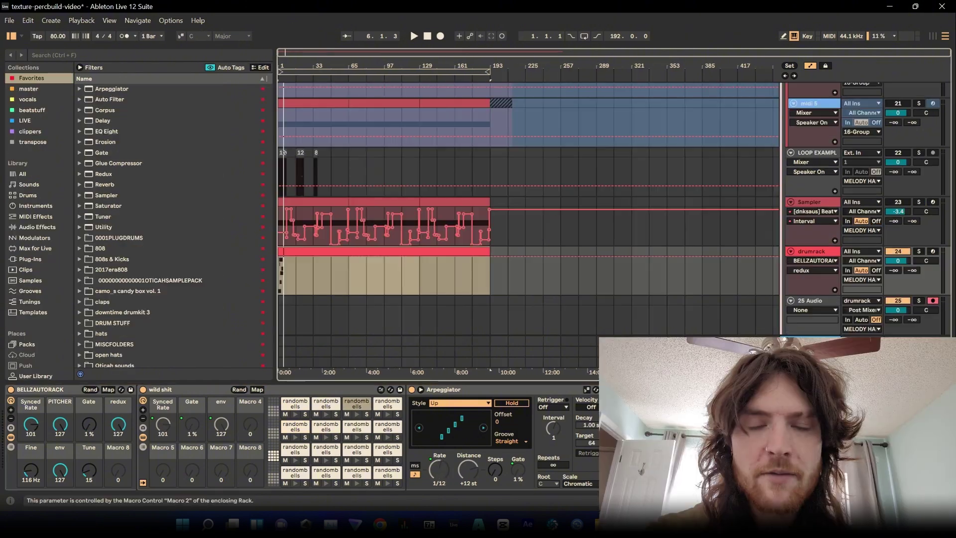
Map the LFO's Rate to Macro 4 of the wild shit rack and open the options of that Rate macro
scroll(301, 438, "right", 15)
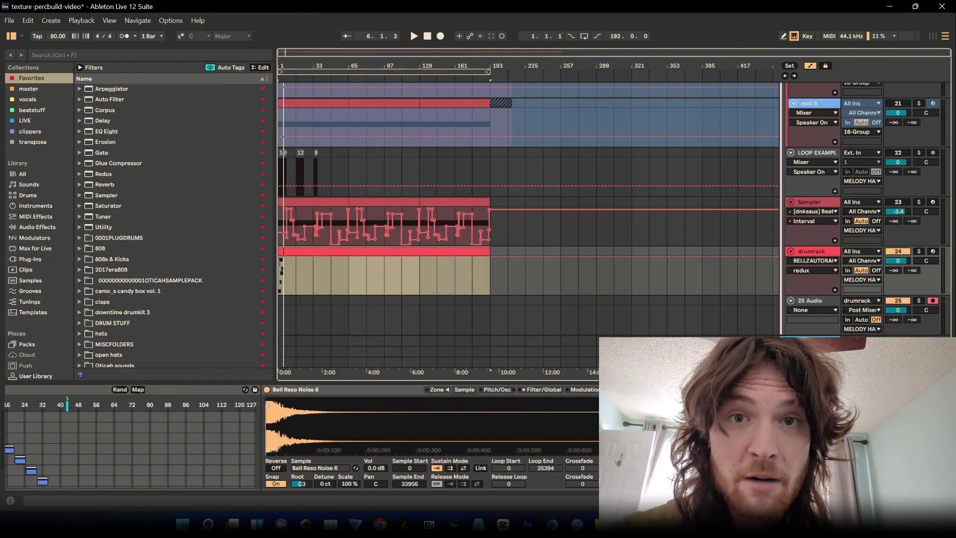
scroll(348, 438, "right", 5)
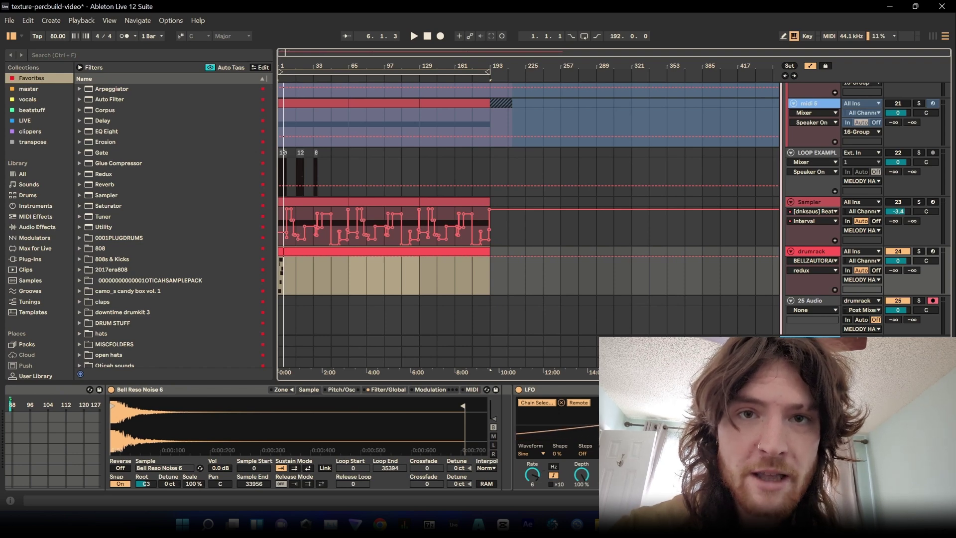
right_click(521, 473)
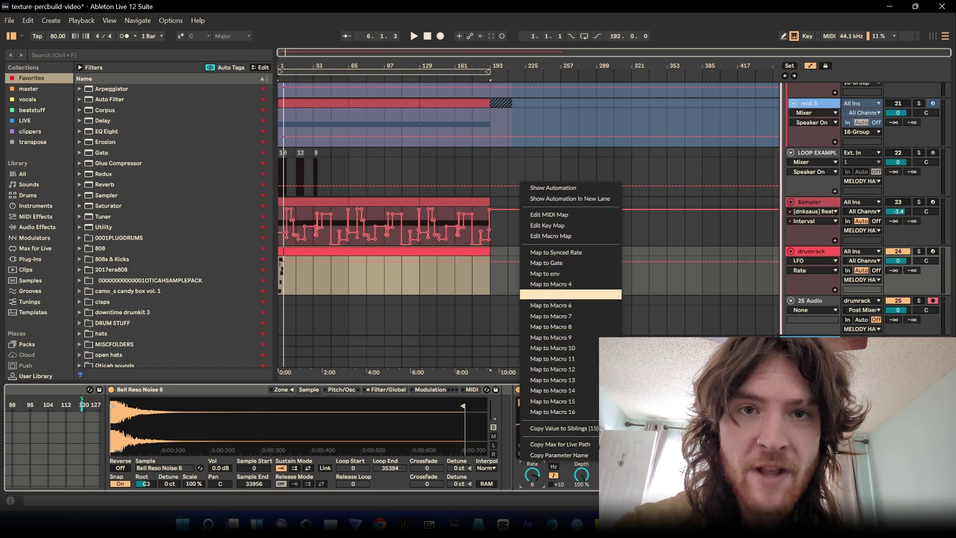
left_click(570, 294)
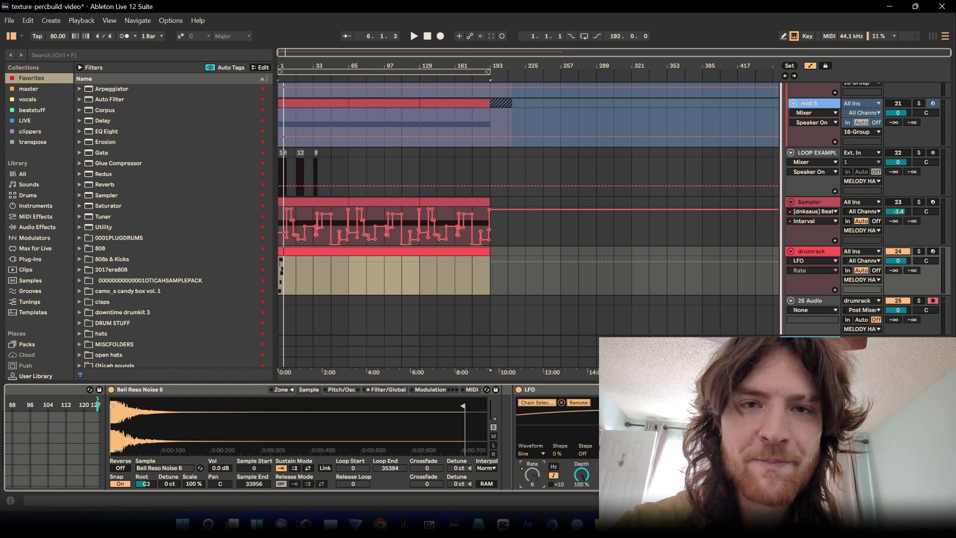
scroll(92, 406, "left", 10)
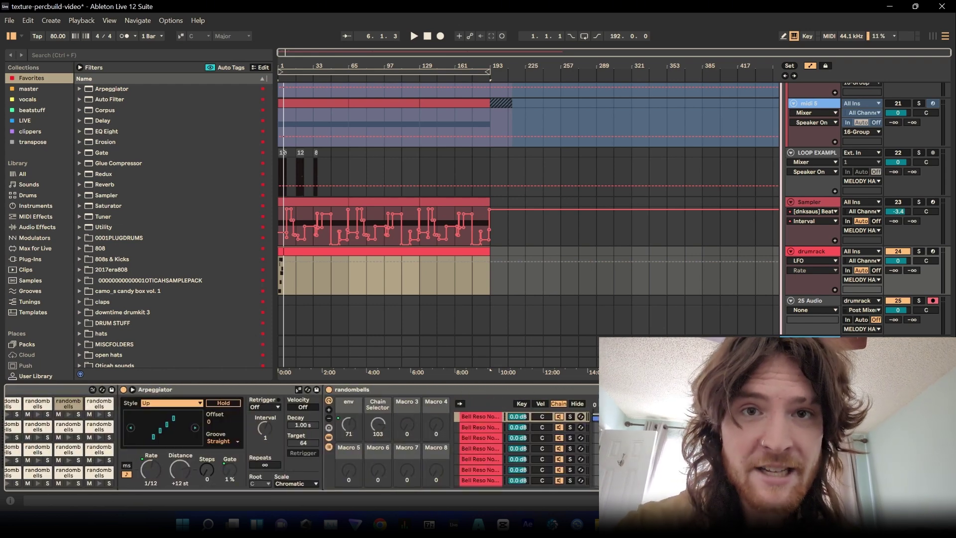
scroll(93, 406, "left", 10)
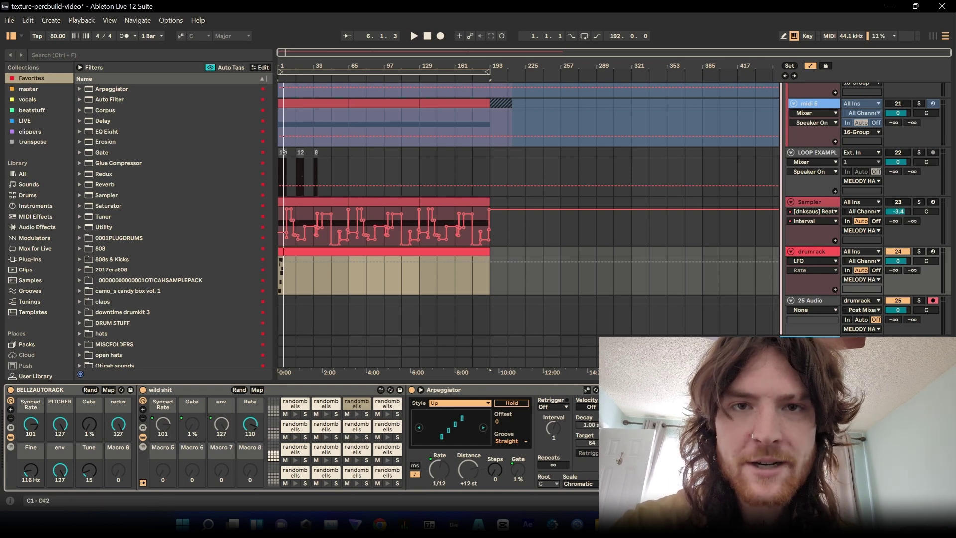
left_click(251, 424)
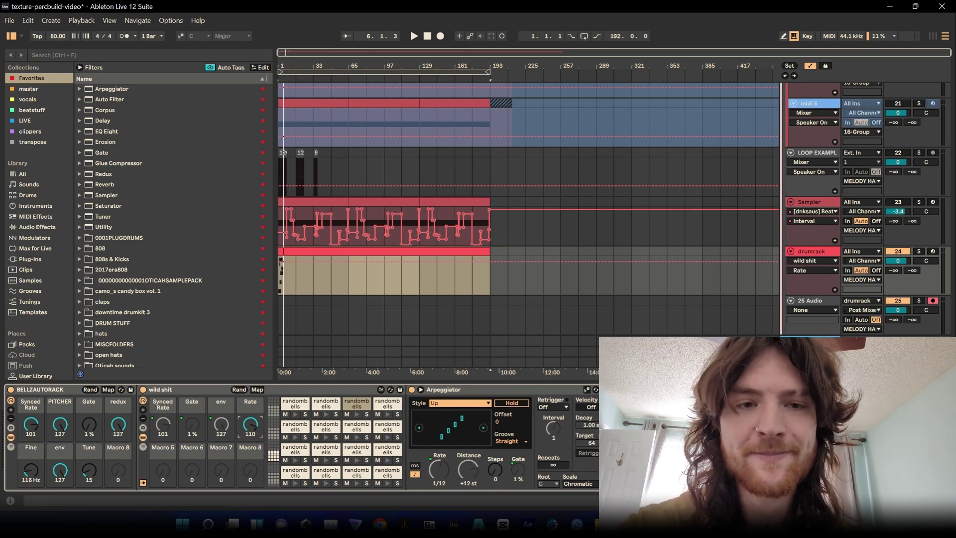
right_click(251, 424)
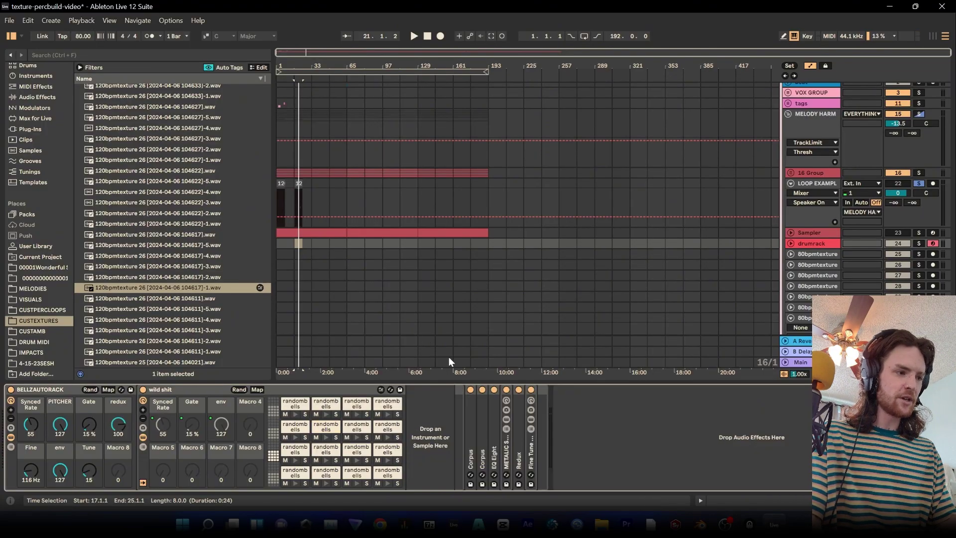
Audition the drum rack's randombells pads and raise the BELLZAUTORACK Synced Rate macro to 127
key("z")
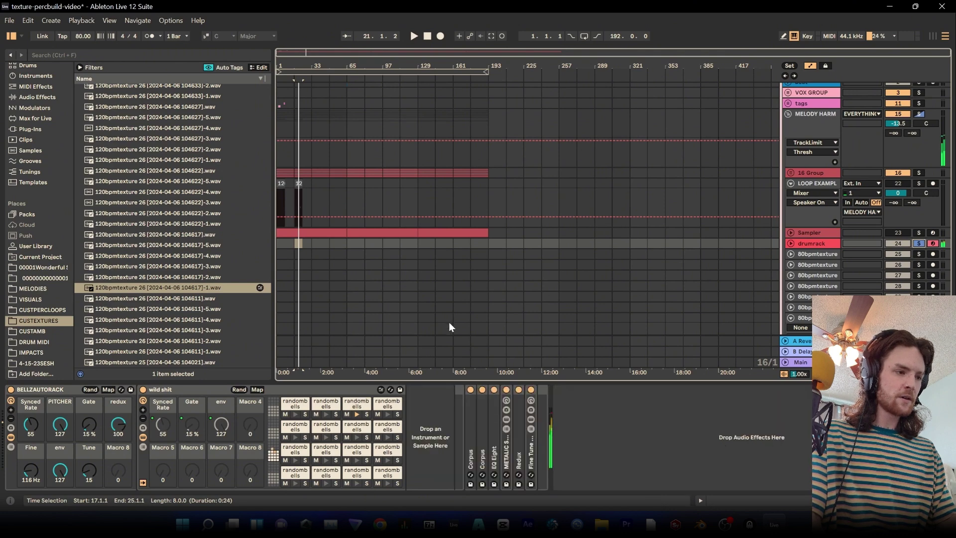
key("c")
key("a")
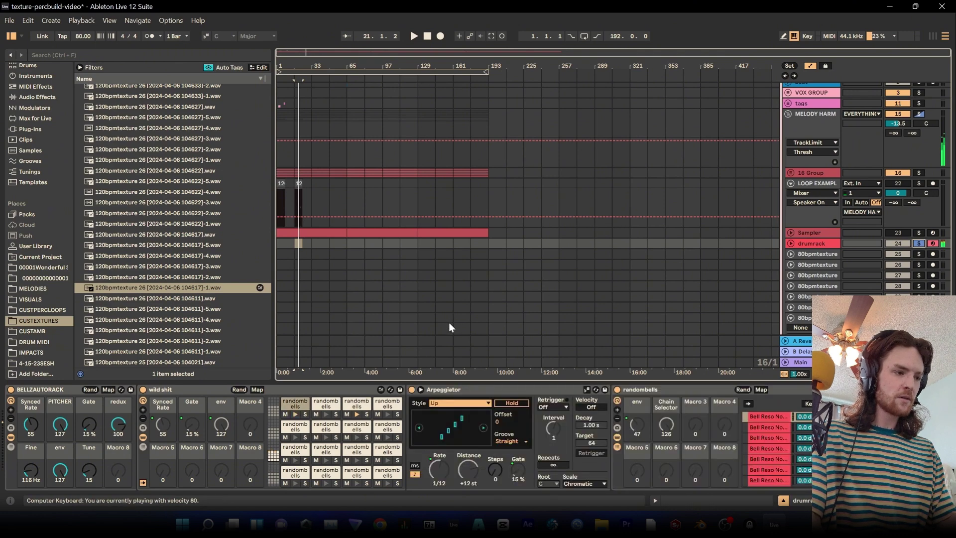
left_click_drag(35, 425, 68, 414)
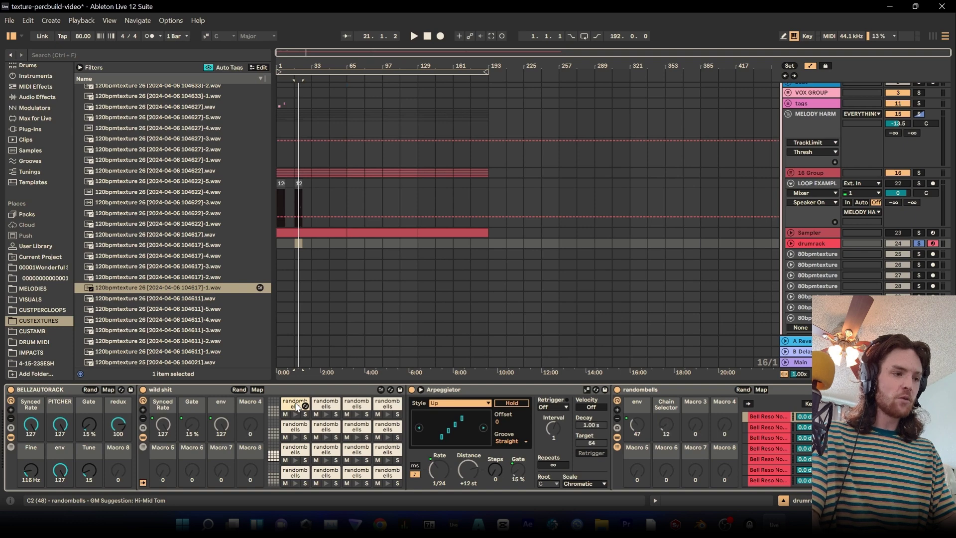
Examine the Synced Rate minimum and maximum ranges in the wild shit rack's macro mappings and check the Arpeggiator's Distance parameter options
left_click(470, 389)
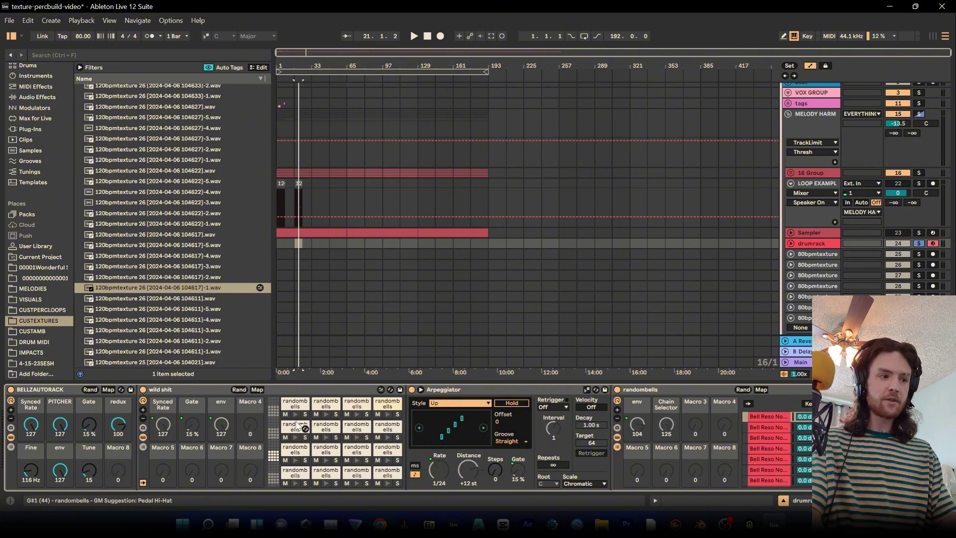
right_click(440, 477)
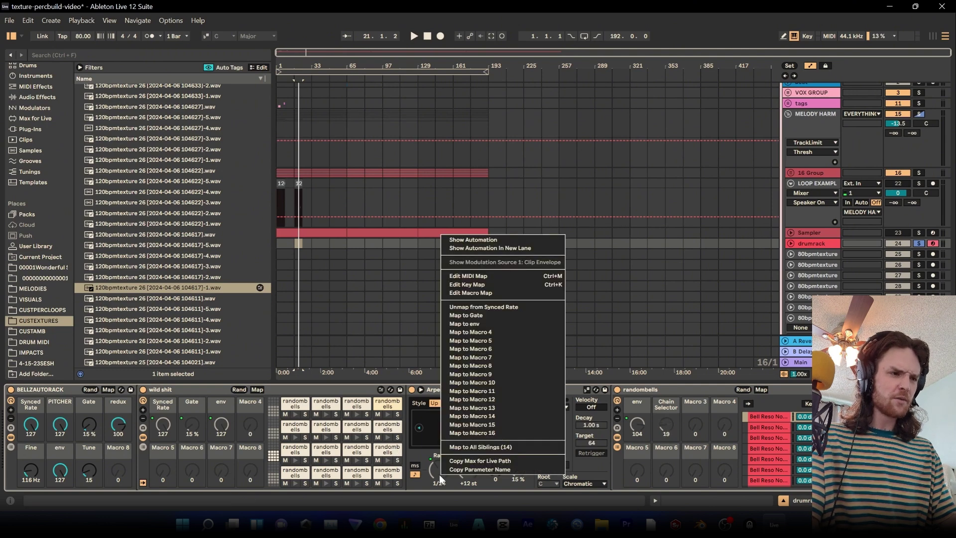
left_click(534, 293)
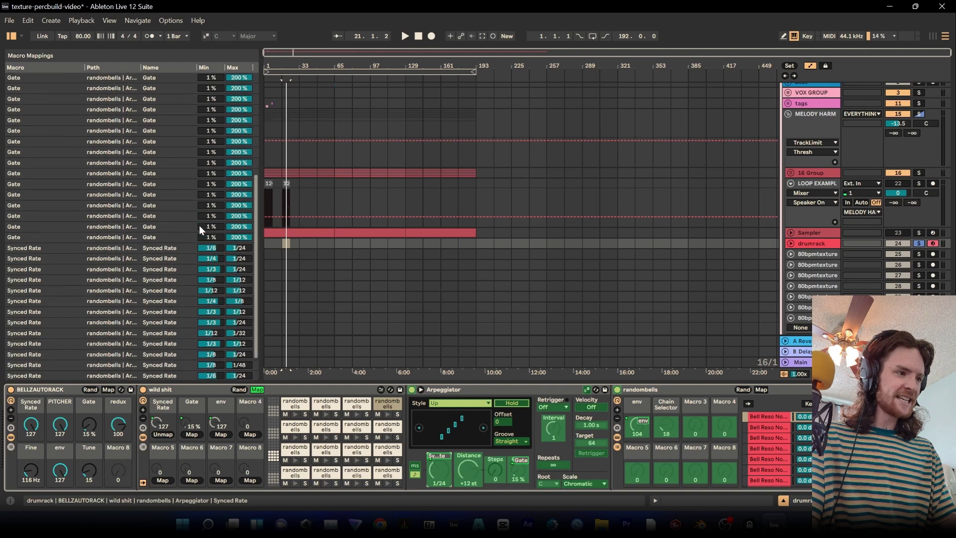
scroll(199, 225, "down", 3)
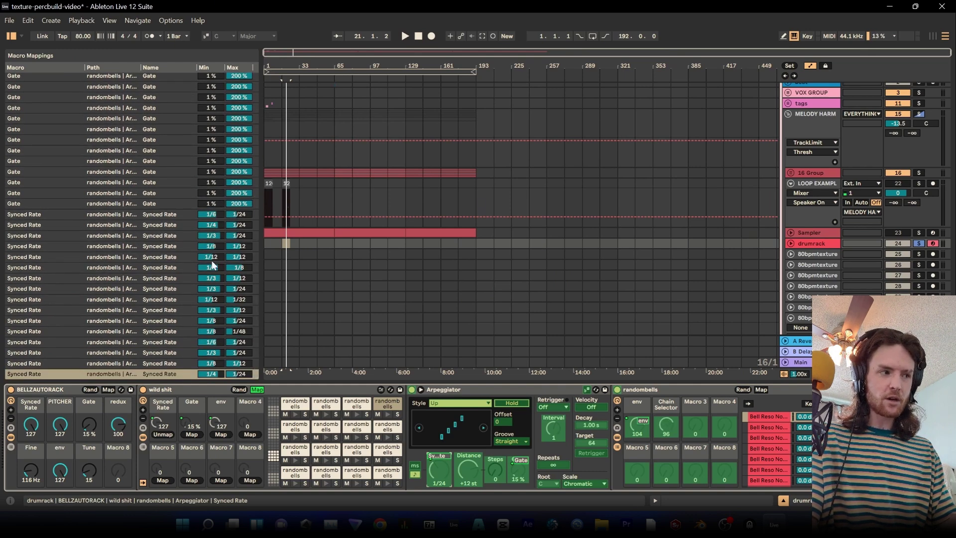
scroll(212, 288, "up", 4)
scroll(211, 284, "down", 5)
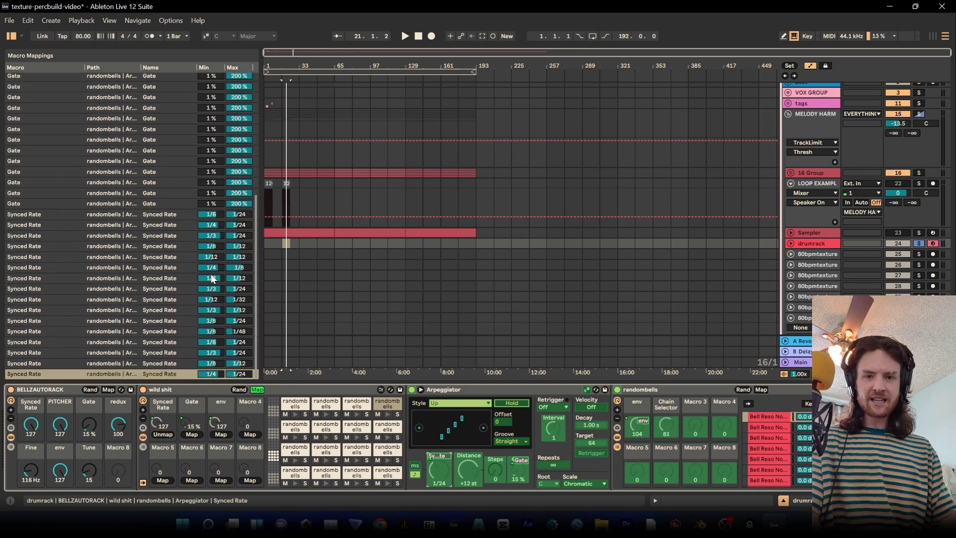
right_click(467, 463)
left_click(477, 357)
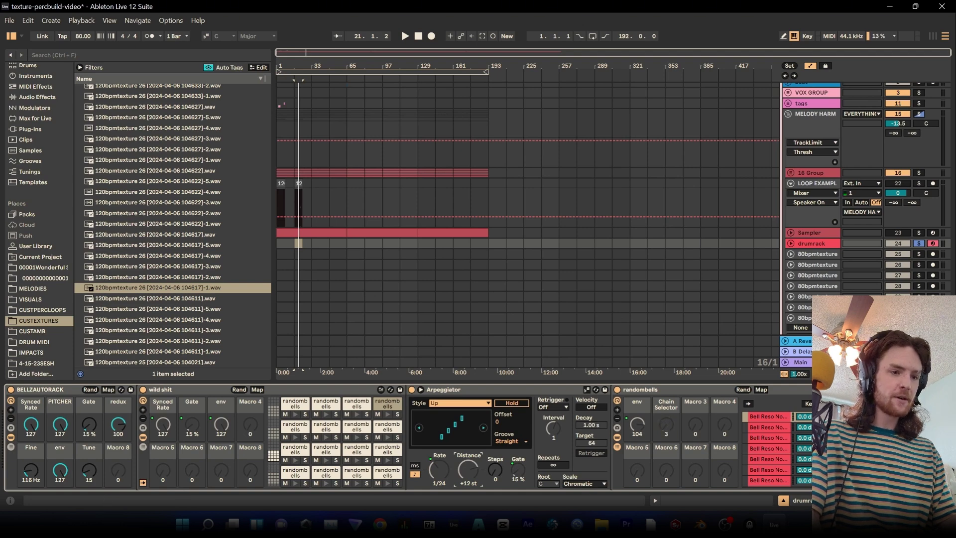
Look through the Bell Reso Noise chains of the randombells rack, viewing the Sampler loaded in each one
scroll(677, 419, "right", 5)
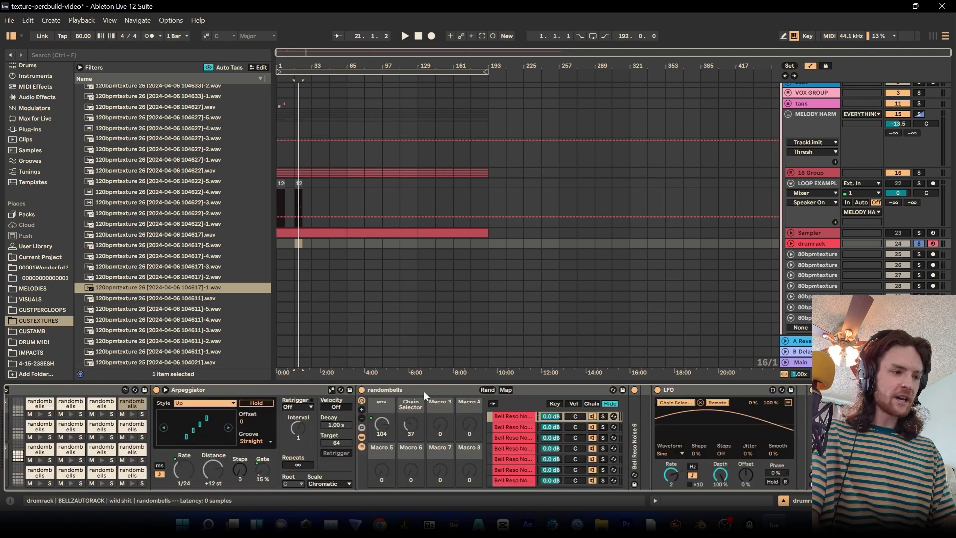
double_click(126, 404)
double_click(126, 404)
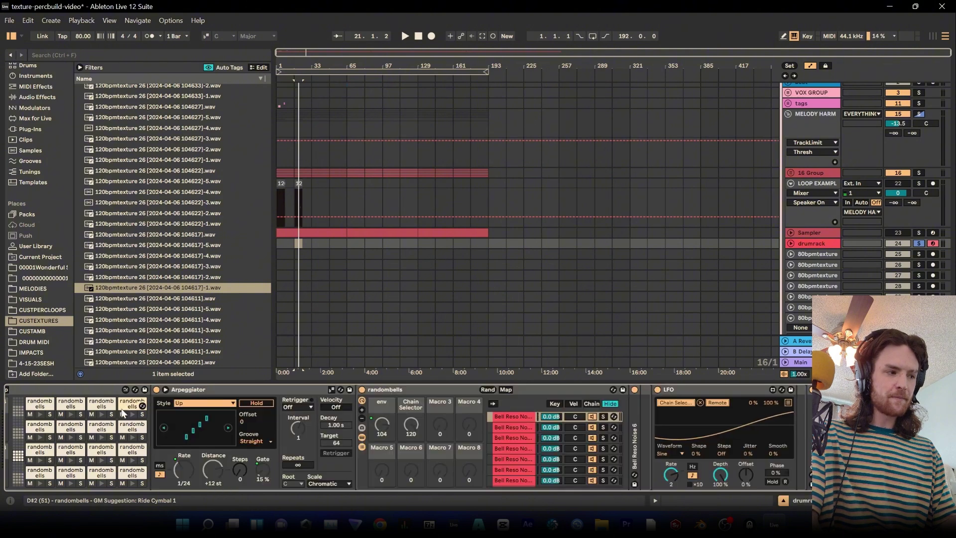
left_click(534, 417)
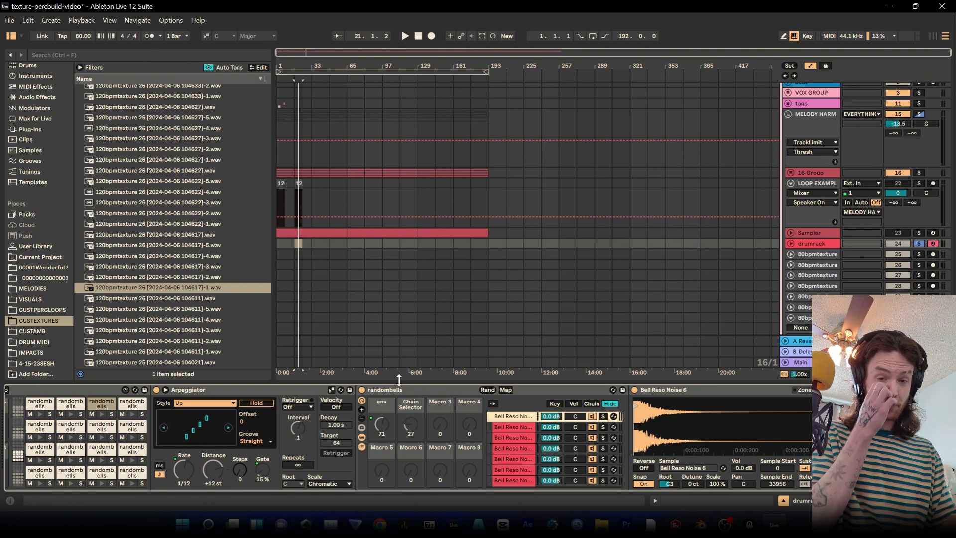
left_click(517, 427)
left_click(515, 438)
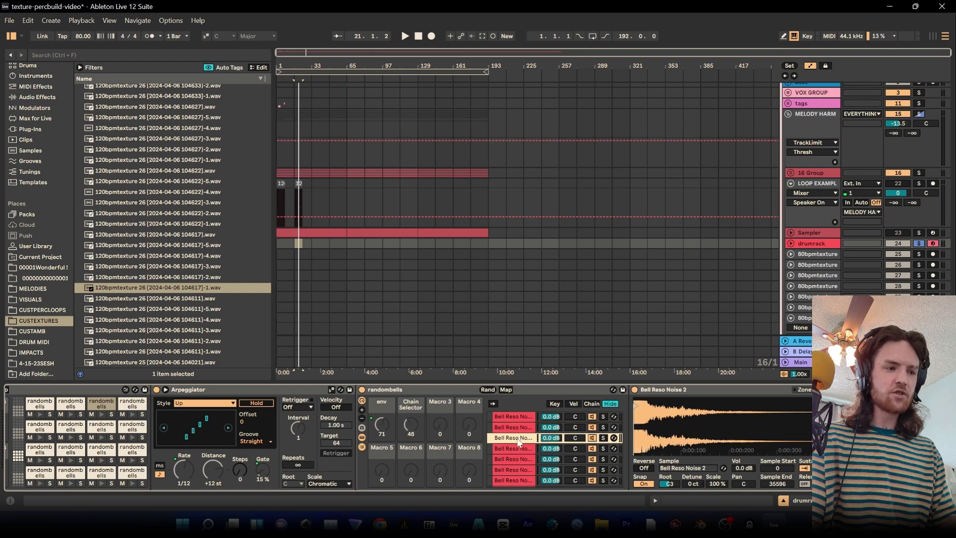
left_click(517, 448)
left_click(518, 459)
left_click(515, 470)
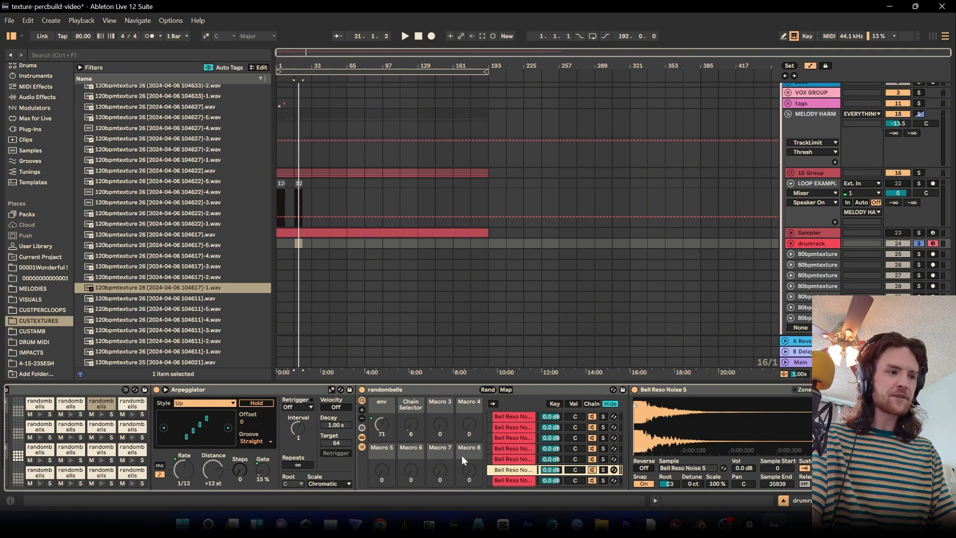
scroll(513, 435, "down", 3)
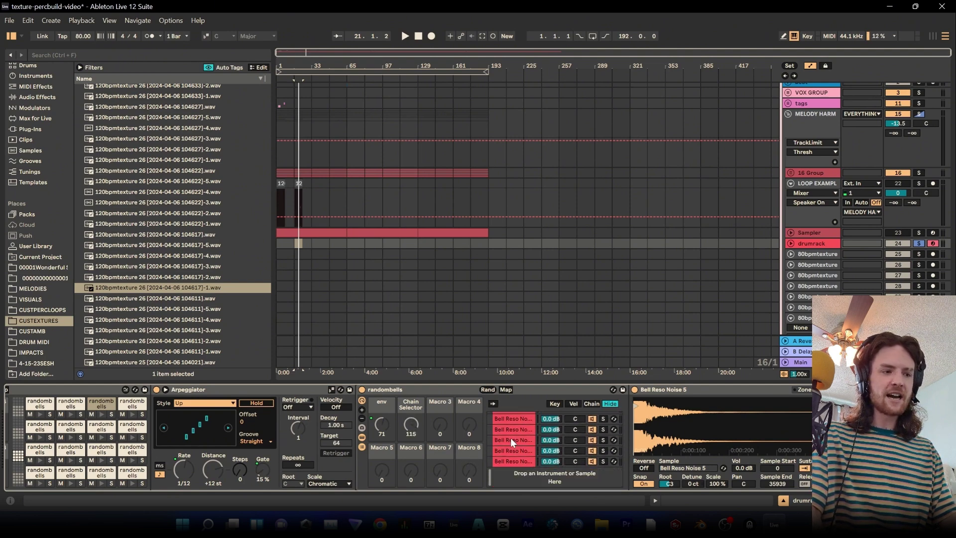
scroll(525, 418, "up", 3)
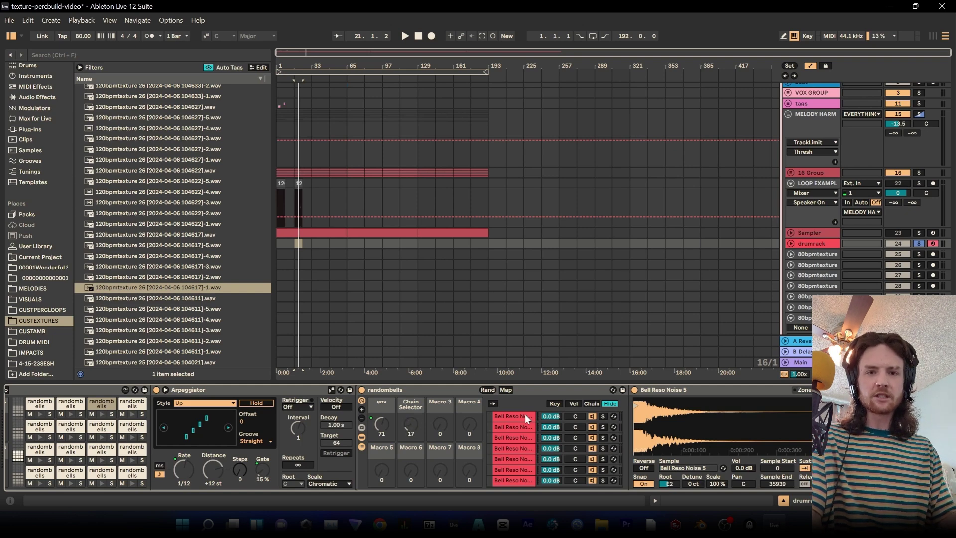
Examine the Bell Reso Noise 6 Sampler, the LFO controlling the Chain Selector, and the first two chains of the randombells rack
left_click(523, 416)
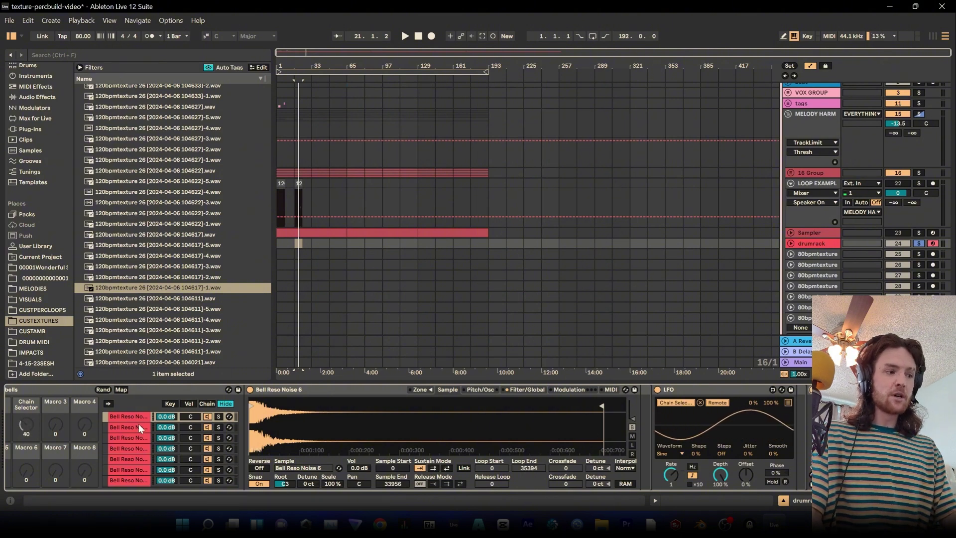
scroll(130, 460, "down", 2)
scroll(130, 459, "up", 2)
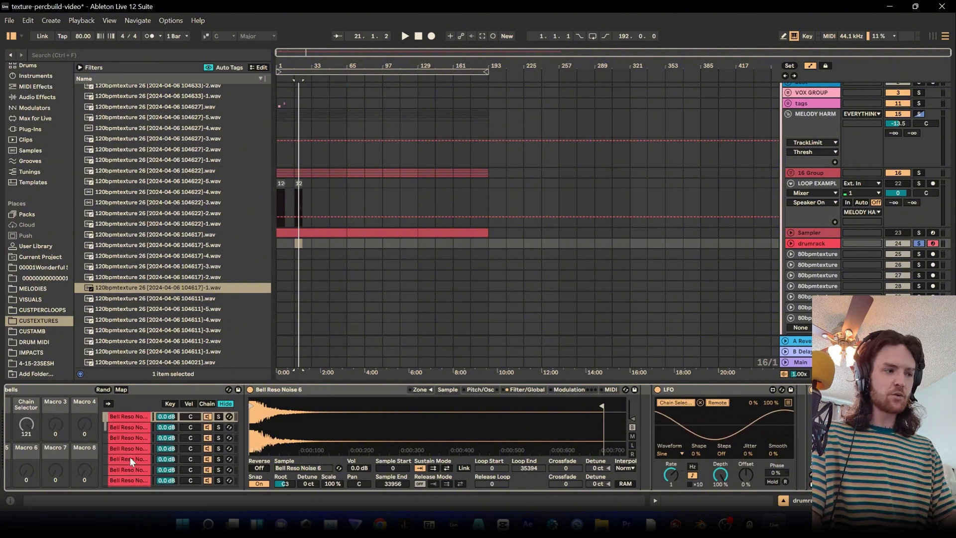
left_click(130, 427)
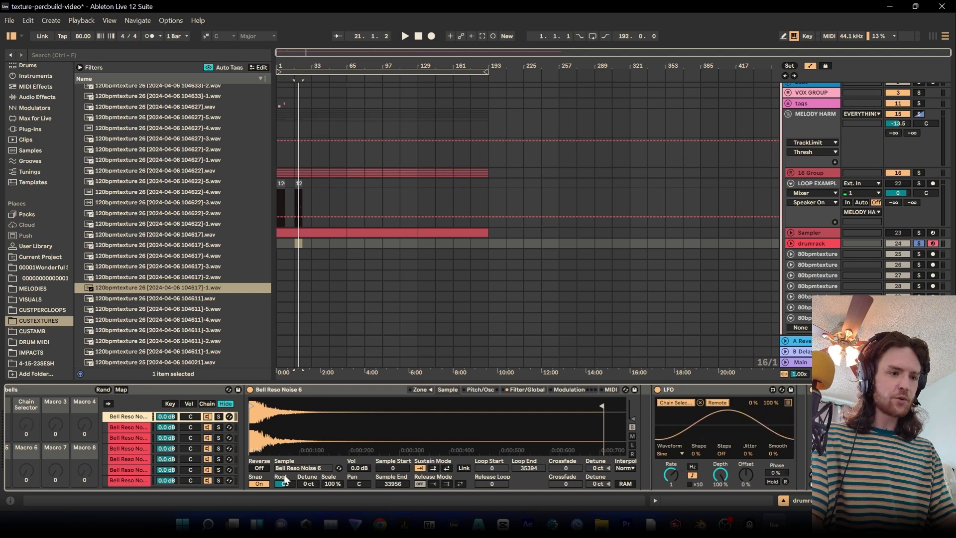
left_click(693, 395)
scroll(408, 437, "left", 3)
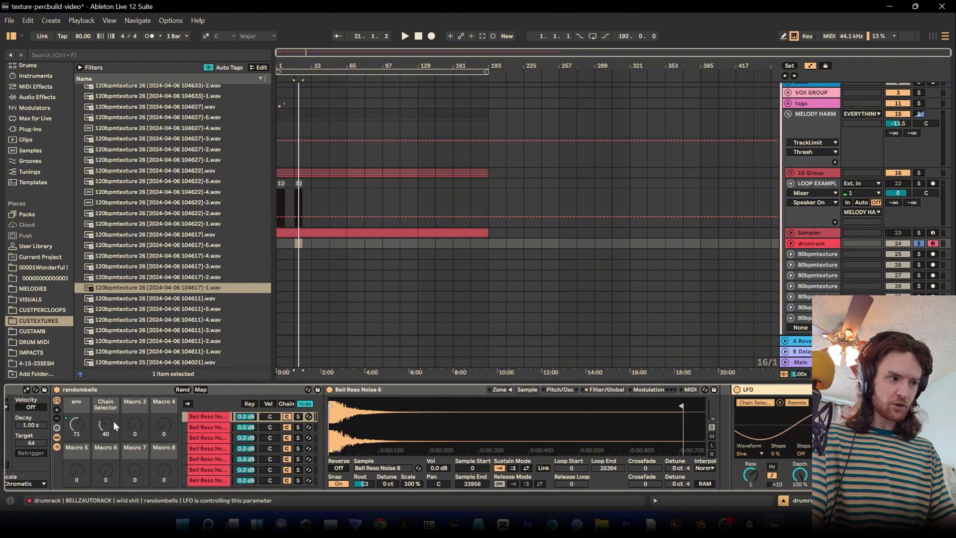
left_click(212, 417)
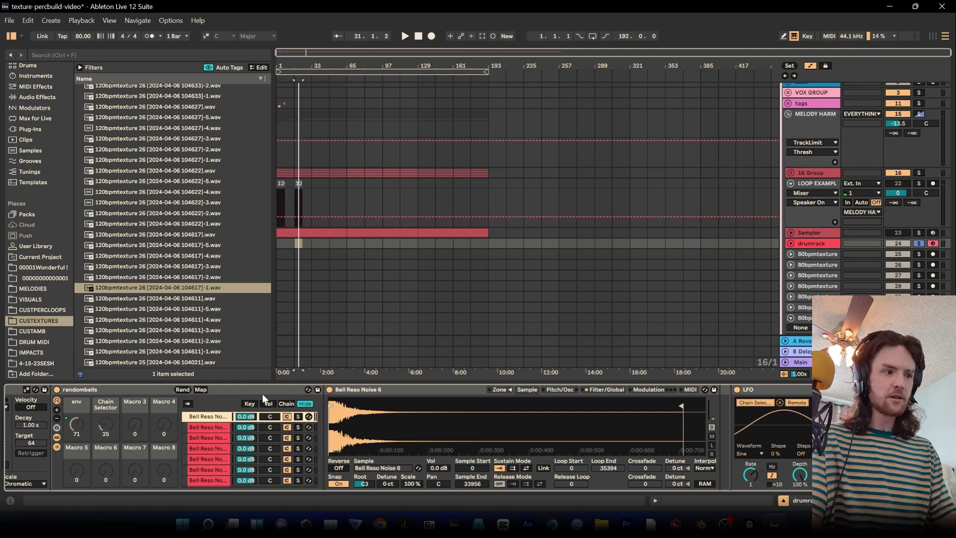
left_click(211, 426)
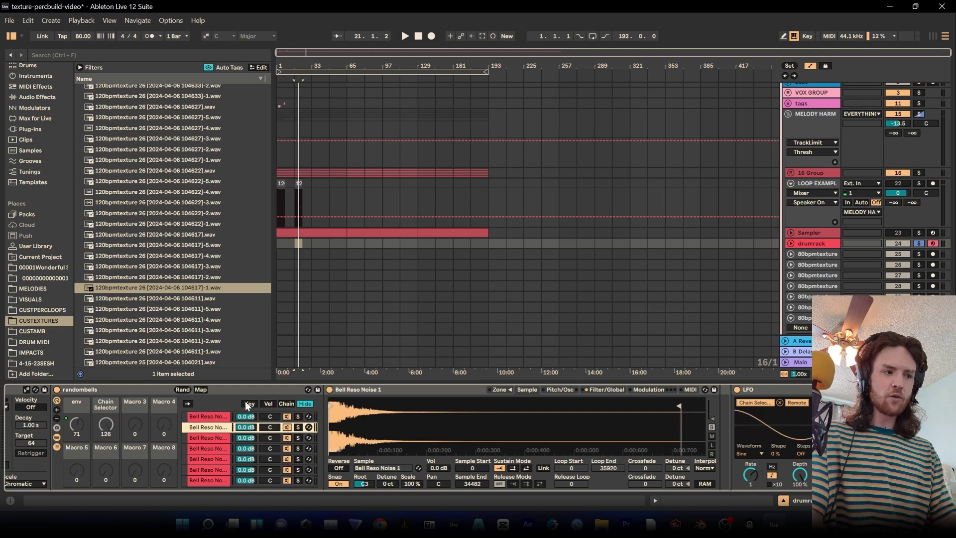
Show the chain select zones of the randombells rack, try stretching the first chain's zone across the full range to 127, and undo it
left_click(279, 402)
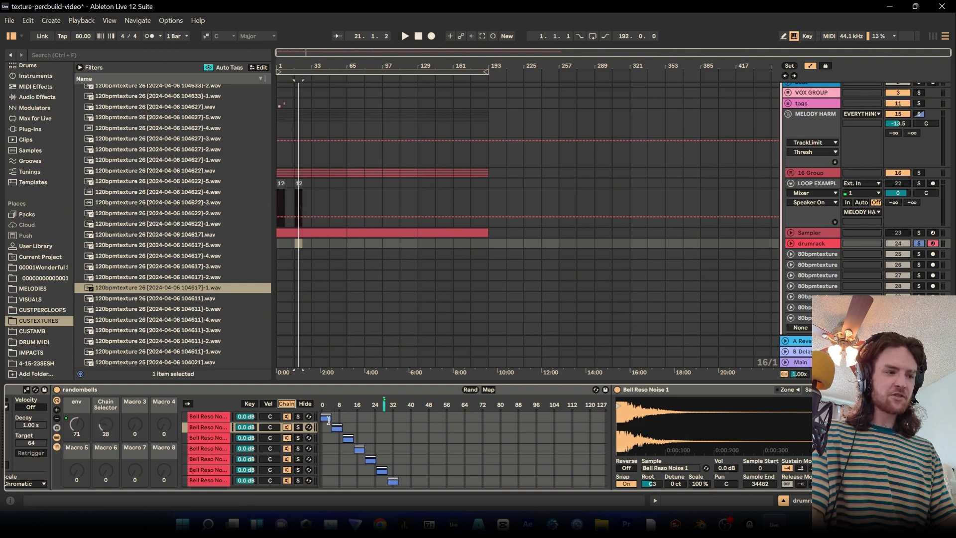
left_click_drag(327, 419, 606, 420)
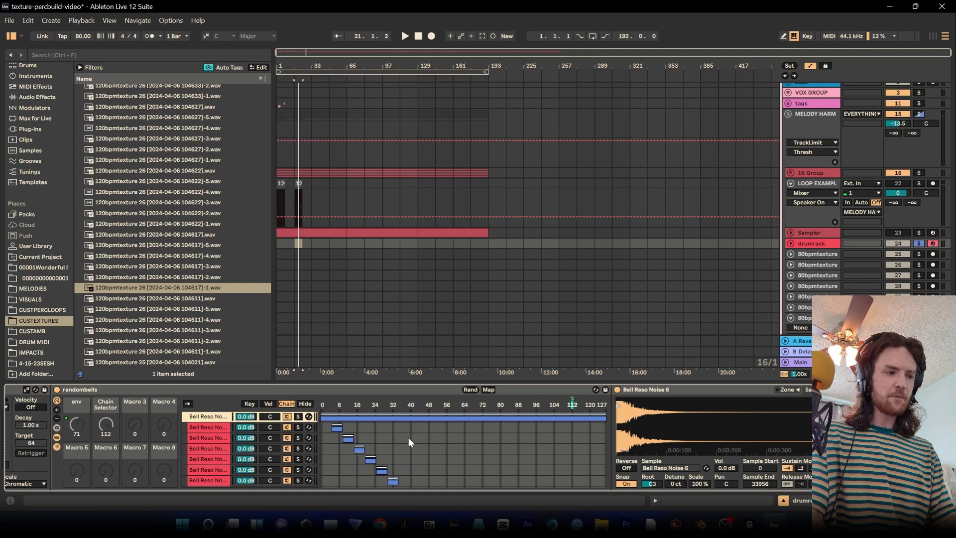
key("ctrl+z")
Select all randombells chains, check the Distribute Ranges Equally option, and examine how their zones are spread from 0 to 127
key("ctrl+a")
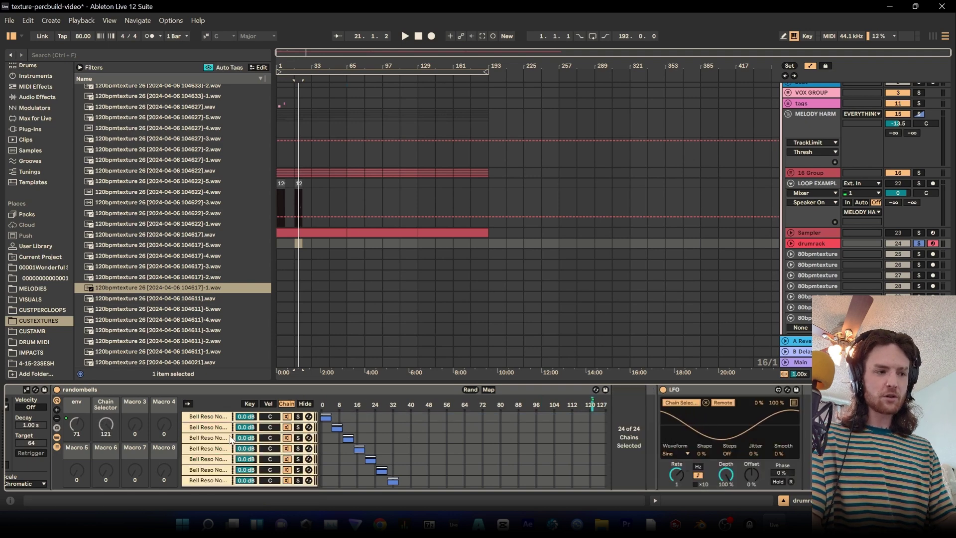
right_click(211, 427)
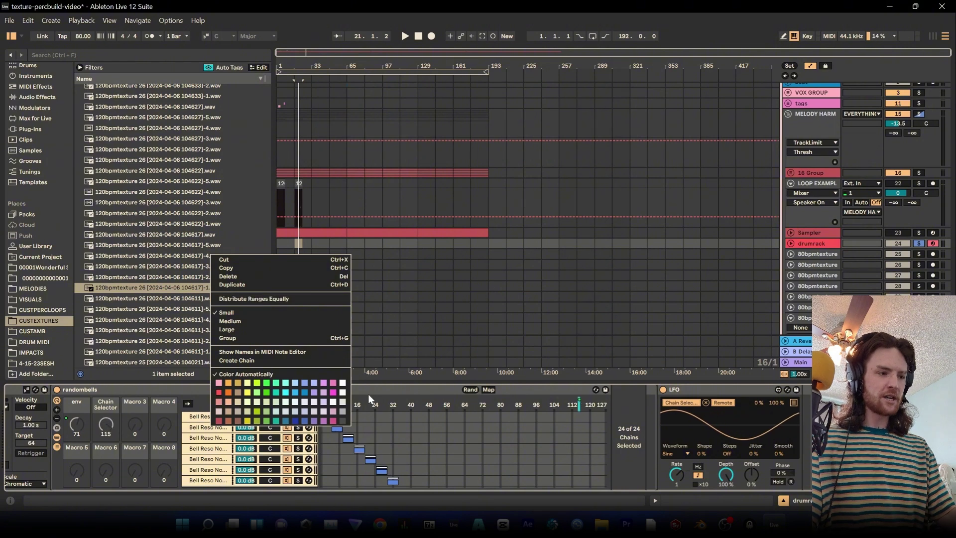
left_click(417, 433)
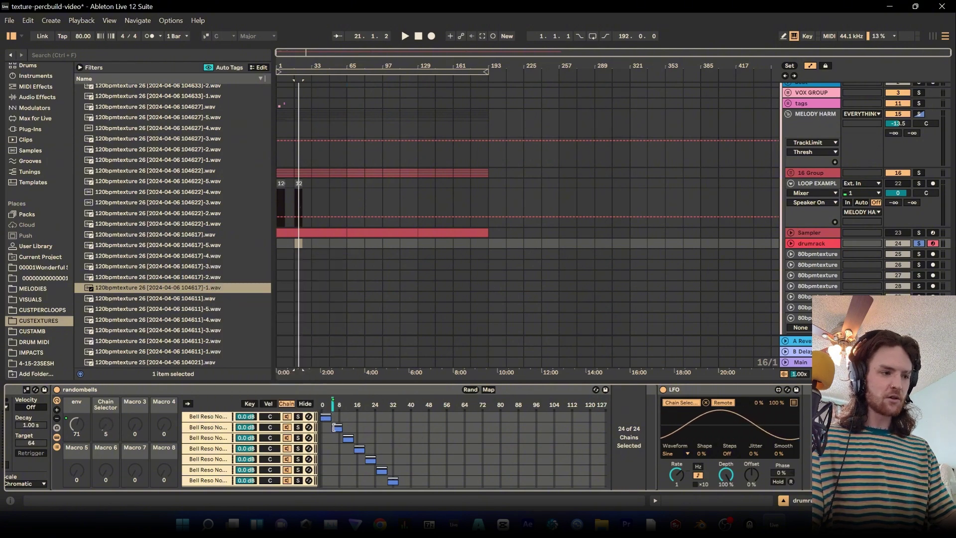
scroll(443, 431, "down", 6)
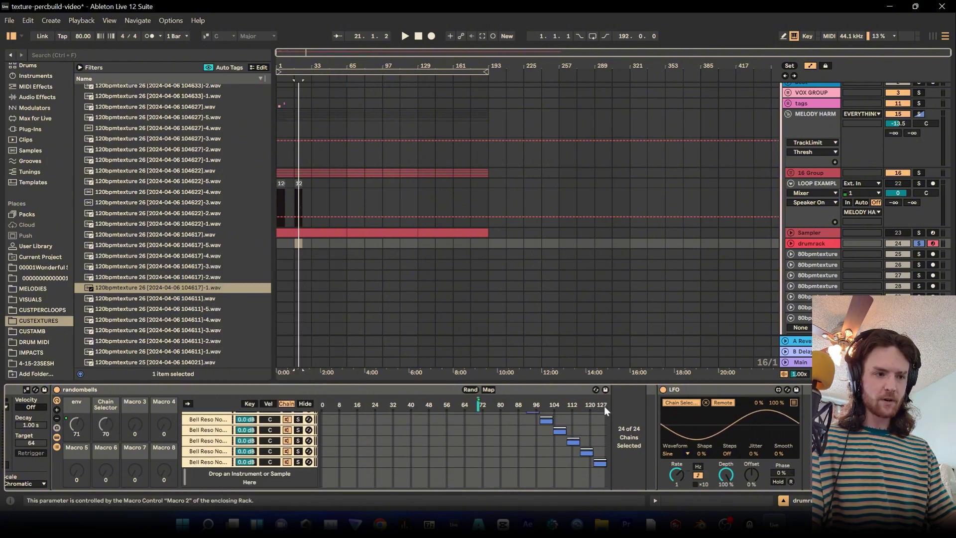
scroll(592, 468, "up", 5)
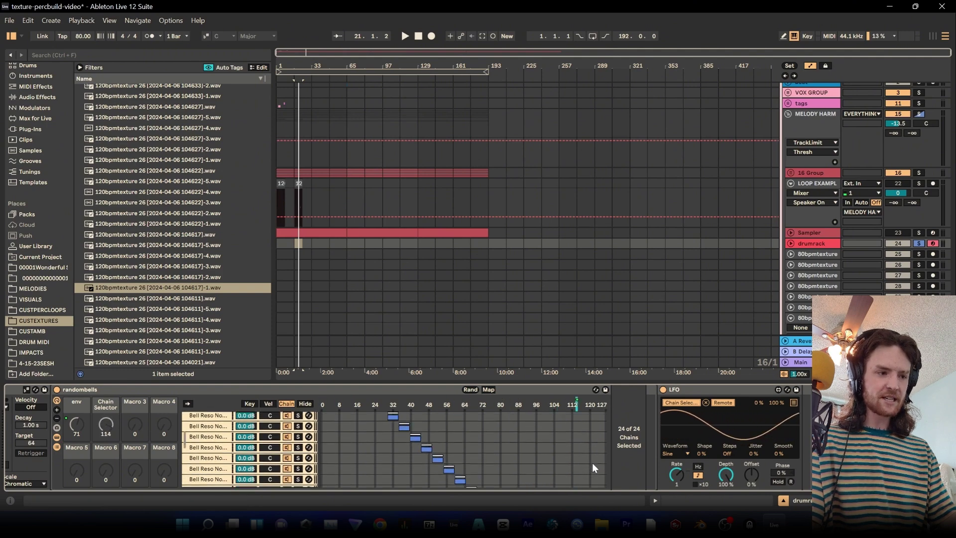
scroll(593, 462, "up", 3)
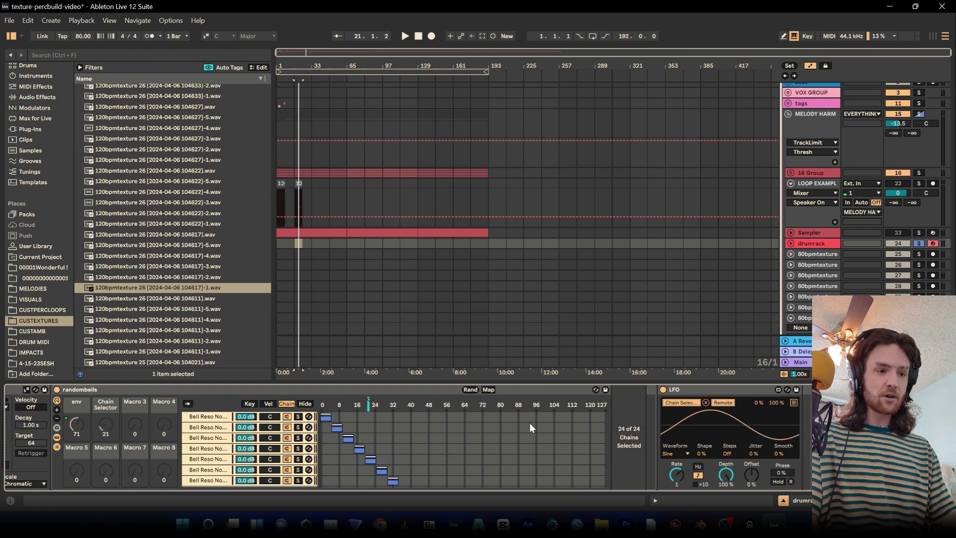
Raise the Rate of the LFO driving the Chain Selector to 6 and select the first Bell Reso Noise chain
mouse_move(680, 473)
left_mouse_down()
mouse_move(680, 504)
mouse_move(681, 473)
left_mouse_up()
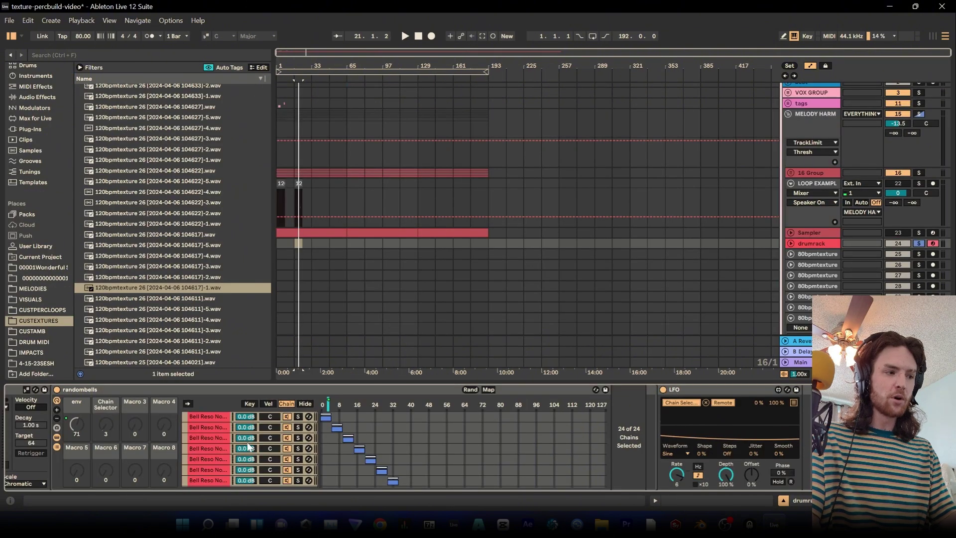
left_click(209, 416)
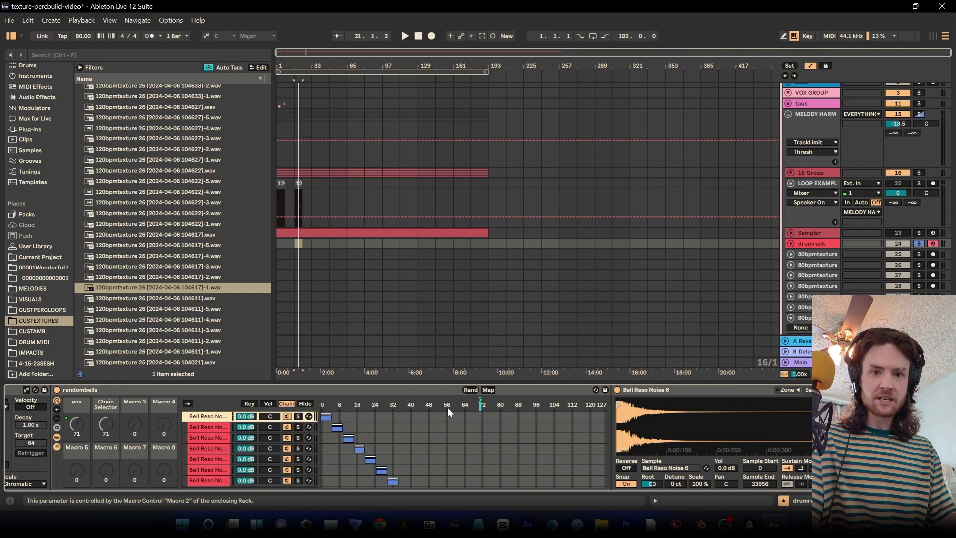
Create a MIDI clip from bar 1 to 193 on the drumrack track with a long C1 randombells note, and play it
left_click(427, 232)
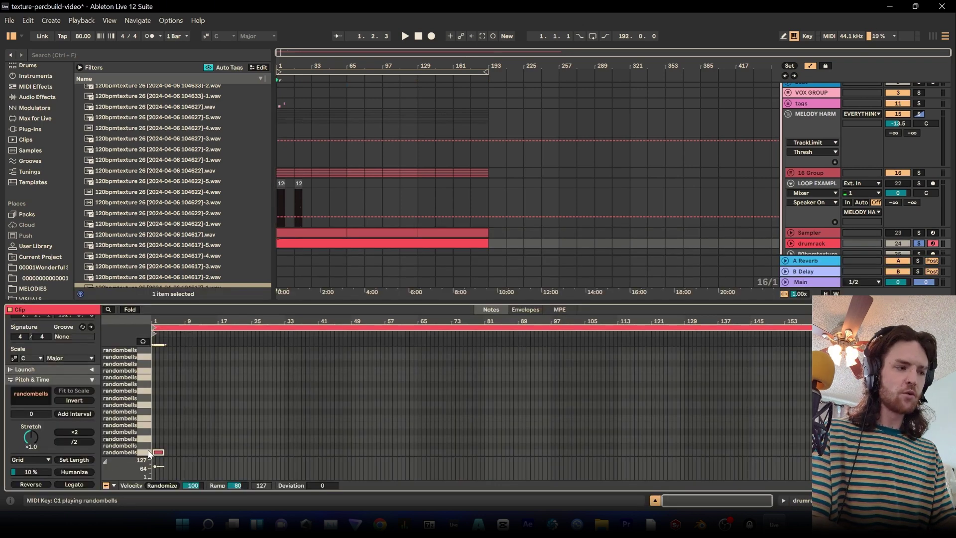
key("space")
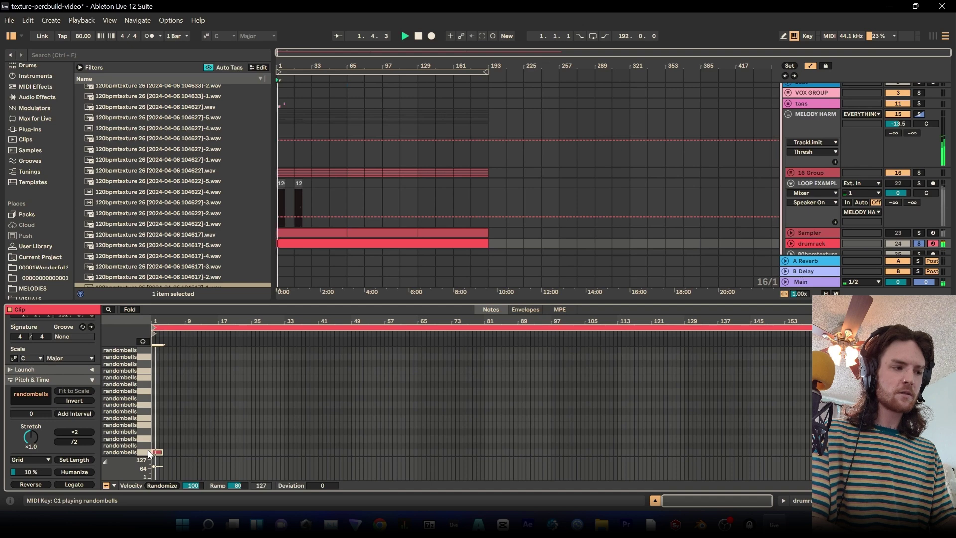
left_click(807, 243)
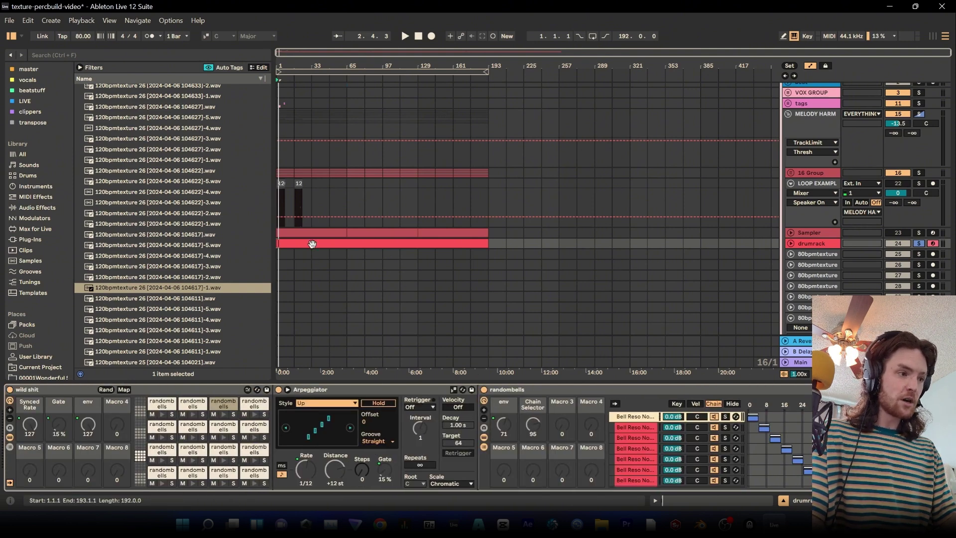
Add a D1 note starting at 2.2.4 and an E1 note starting at 3.2.1 to the drumrack clip, lengthening both to overlap
double_click(312, 243)
double_click(158, 440)
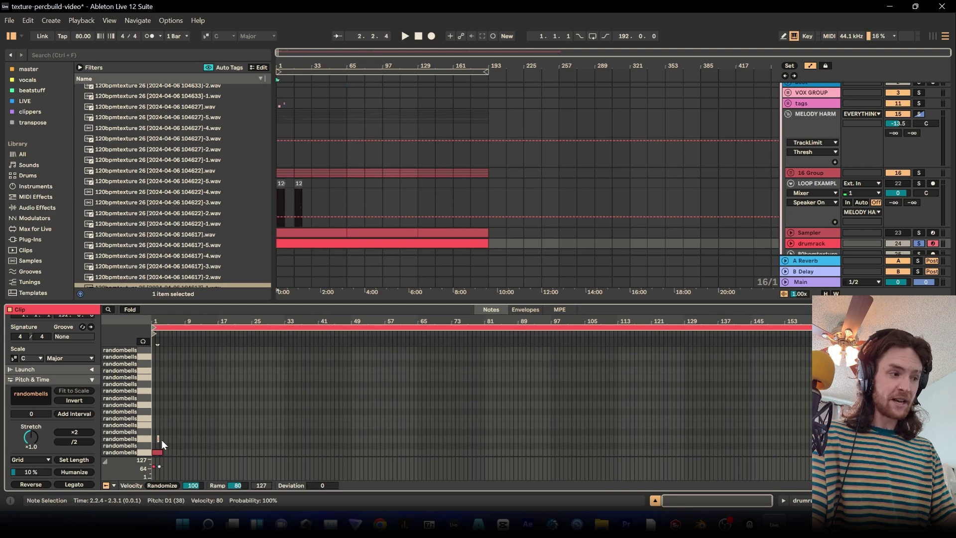
left_click_drag(162, 440, 164, 440)
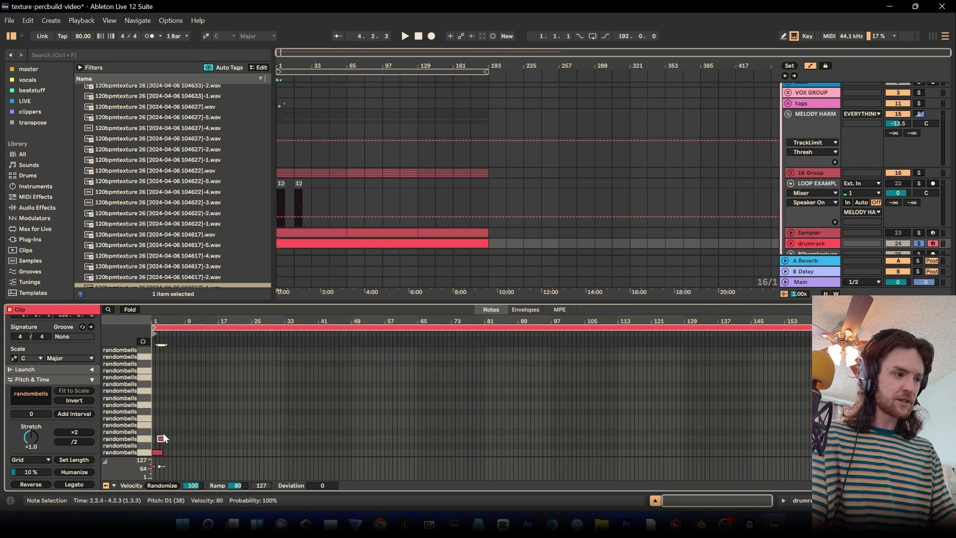
double_click(161, 425)
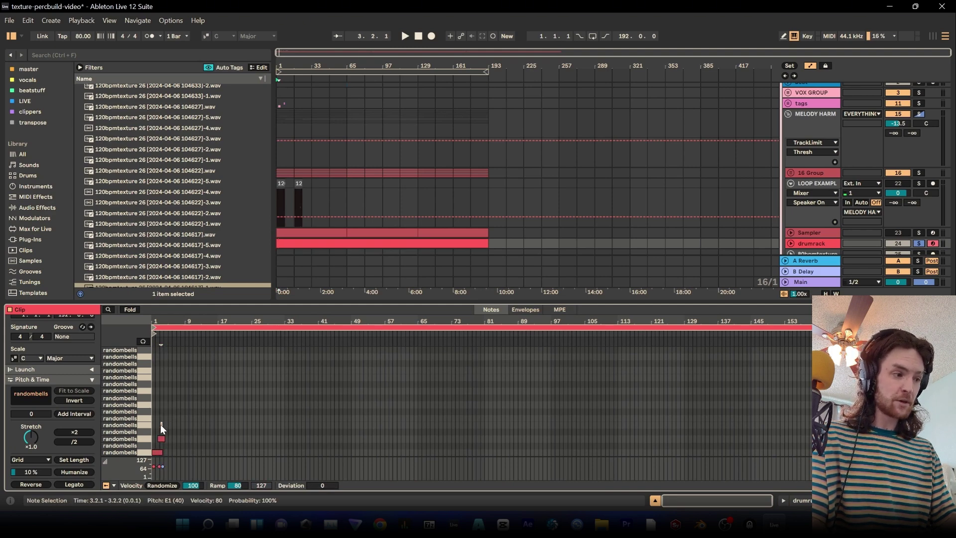
left_click_drag(162, 424, 173, 425)
key("space")
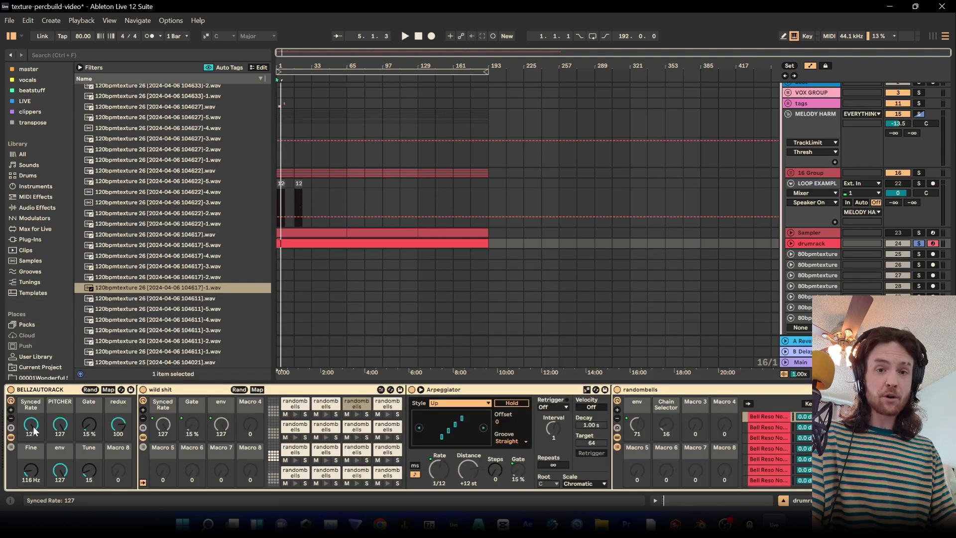
Play the clip while lowering the BELLZAUTORACK Synced Rate macro to about 76 and returning it to 127
left_click(33, 426)
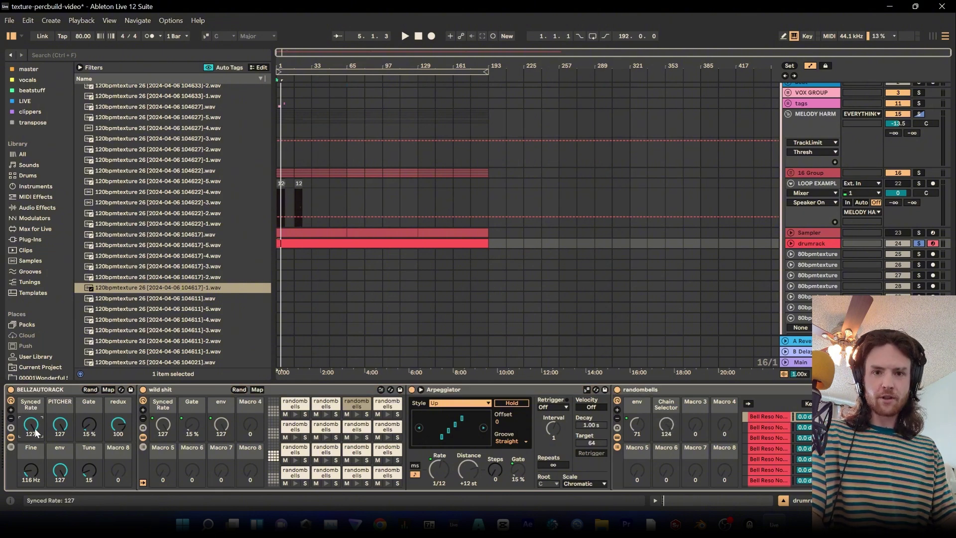
key("space")
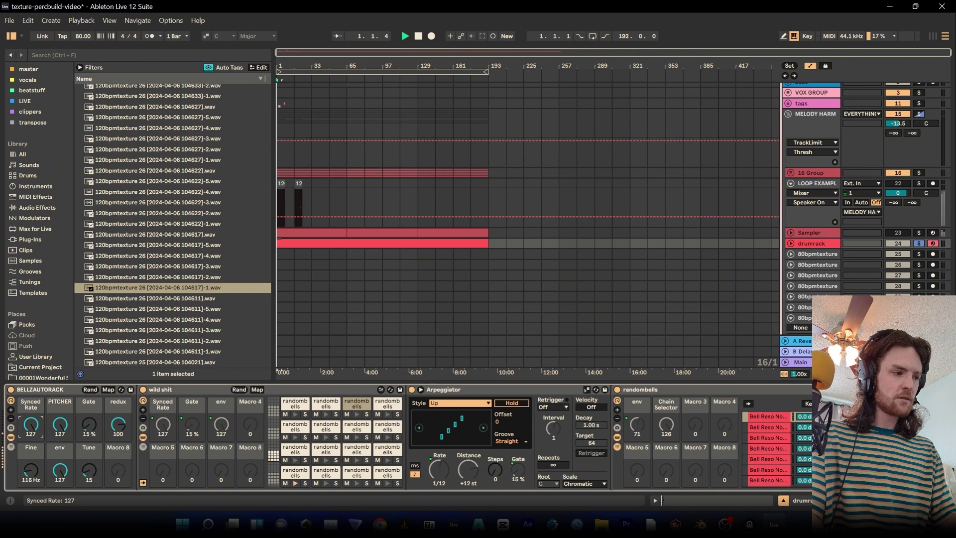
left_click_drag(35, 428, 34, 442)
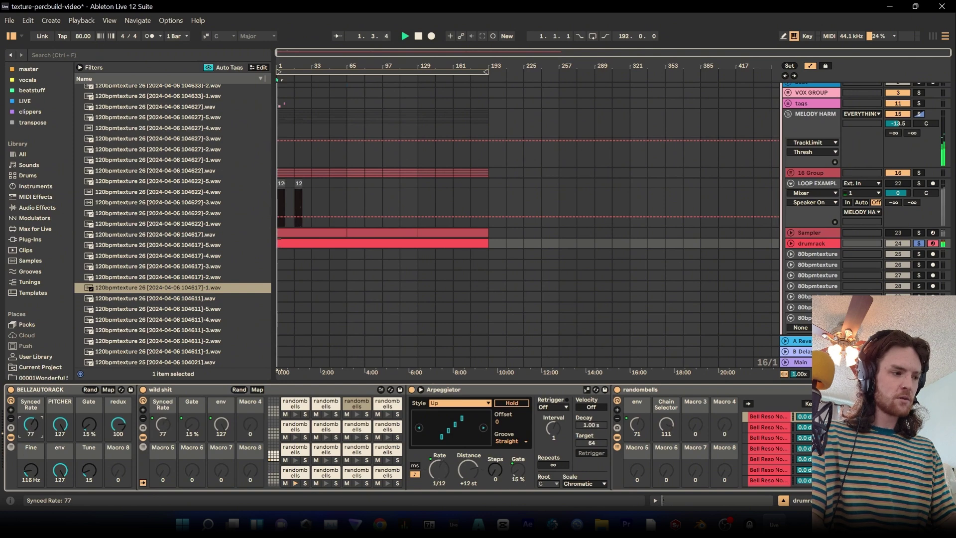
mouse_move(31, 425)
left_mouse_down()
mouse_move(31, 448)
mouse_move(31, 413)
left_mouse_up()
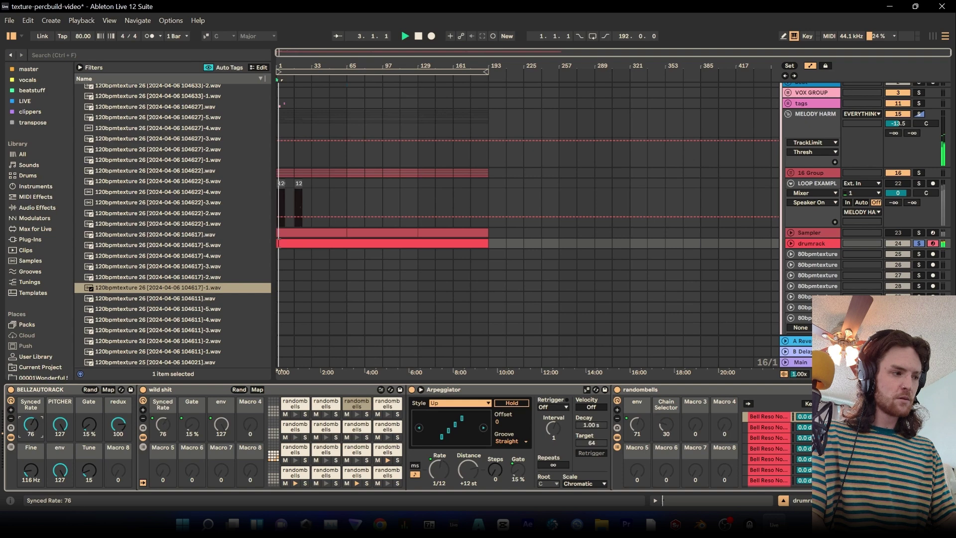
left_click_drag(174, 416, 174, 393)
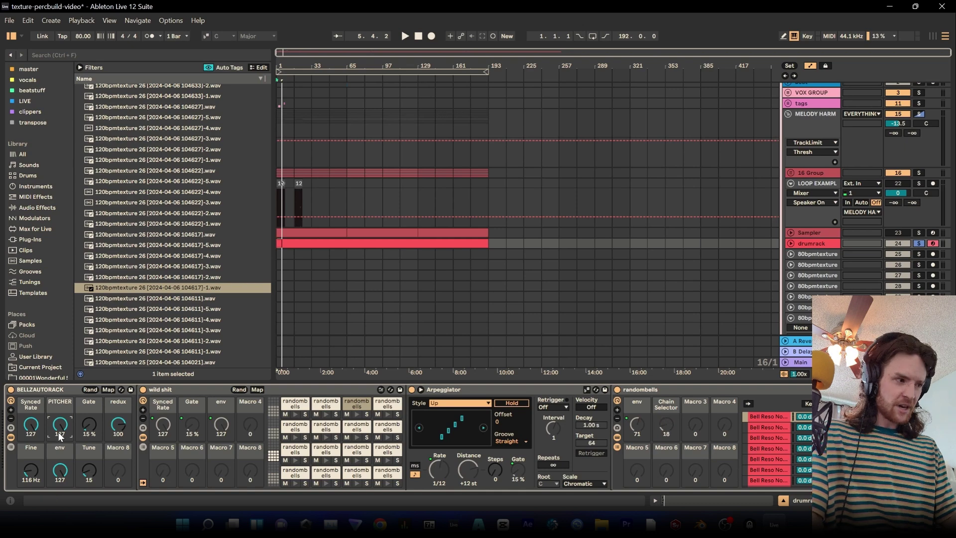
Try resetting the Gain of the Beam Corpus that follows the LFO to 0.0 dB, and undo the change
scroll(408, 438, "right", 10)
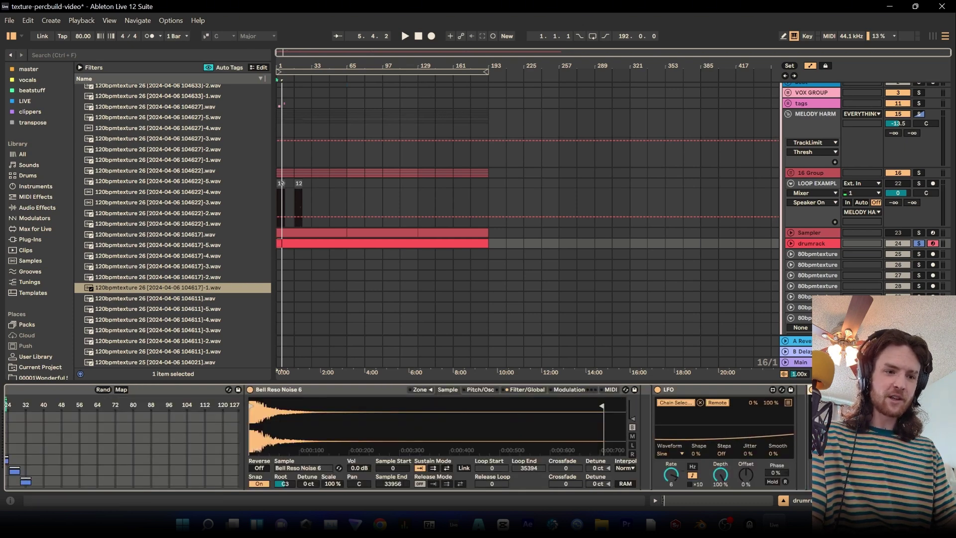
scroll(409, 438, "right", 5)
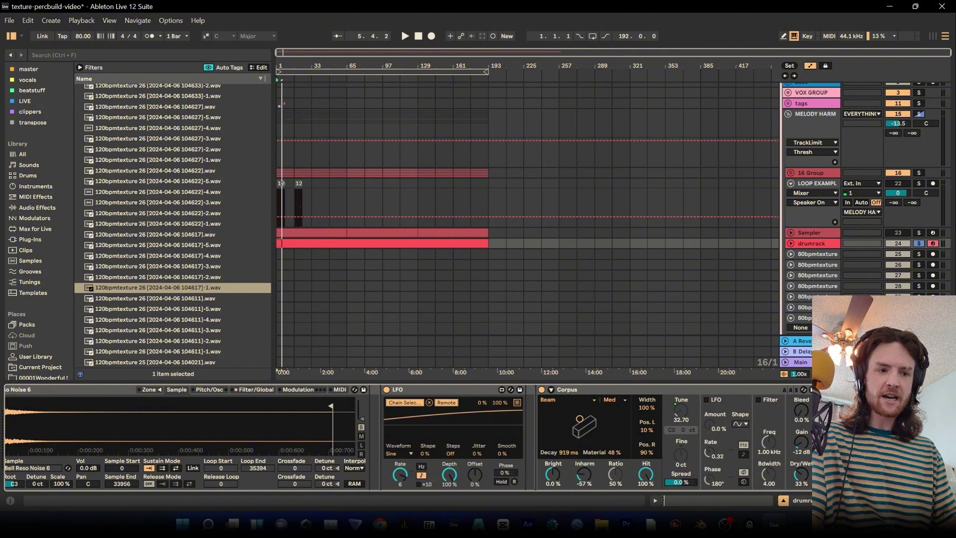
scroll(628, 444, "right", 4)
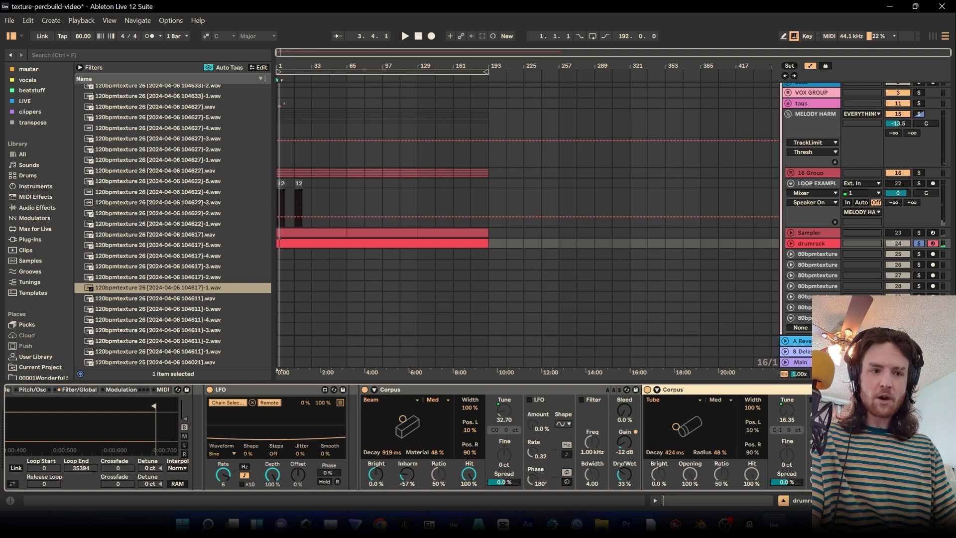
scroll(535, 443, "down", 3)
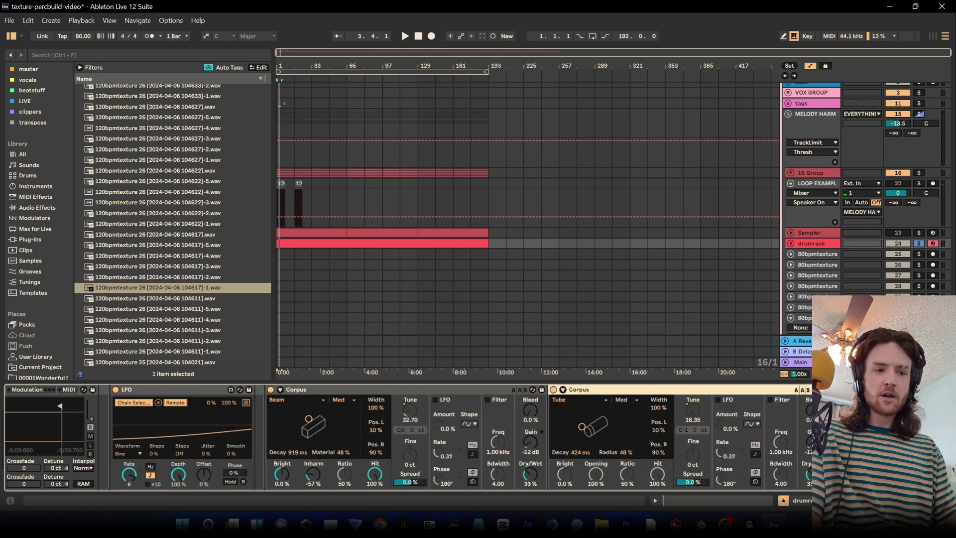
double_click(536, 442)
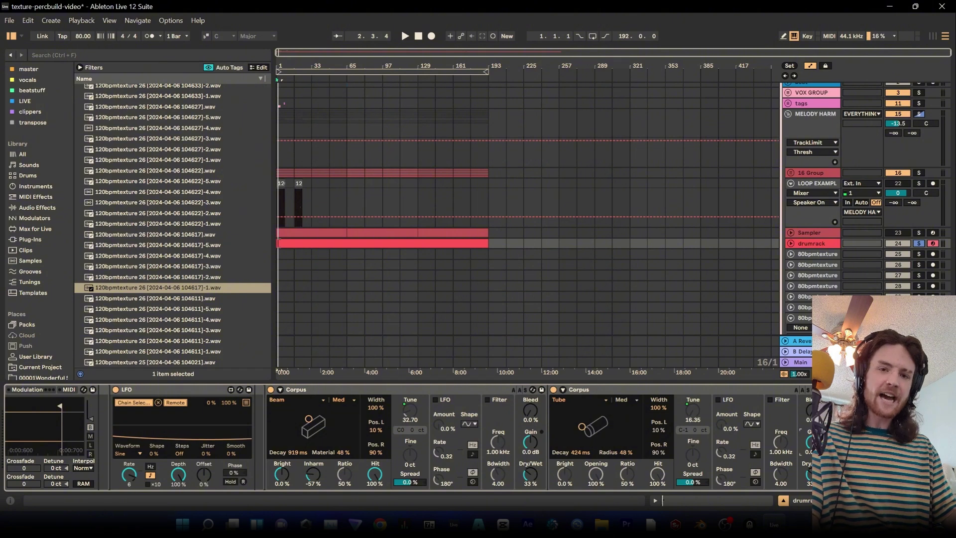
key("ctrl+z")
key("ctrl+z")
key("ctrl+z")
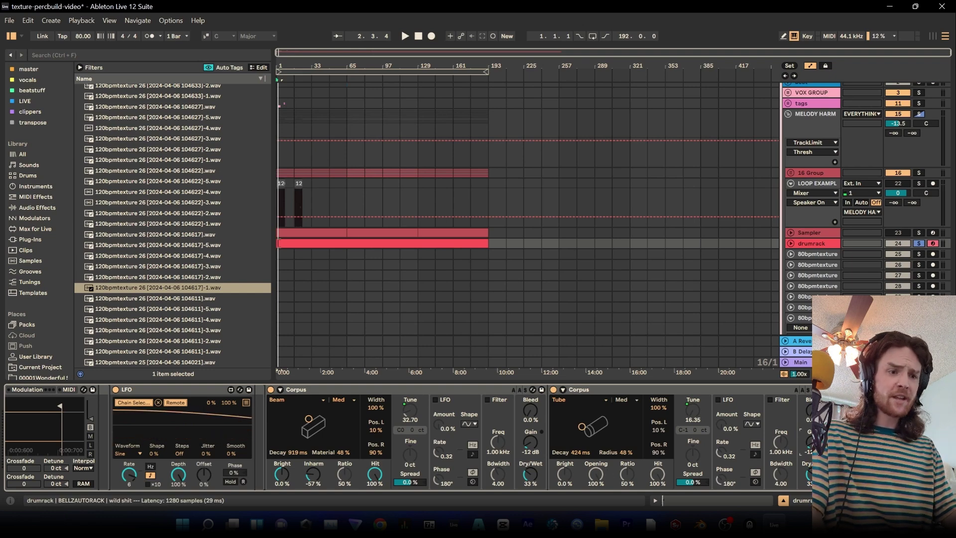
Move the first band of the EQ Eight after the two Corpus devices to about 21.5 Hz and -0.87 dB
left_click(864, 389)
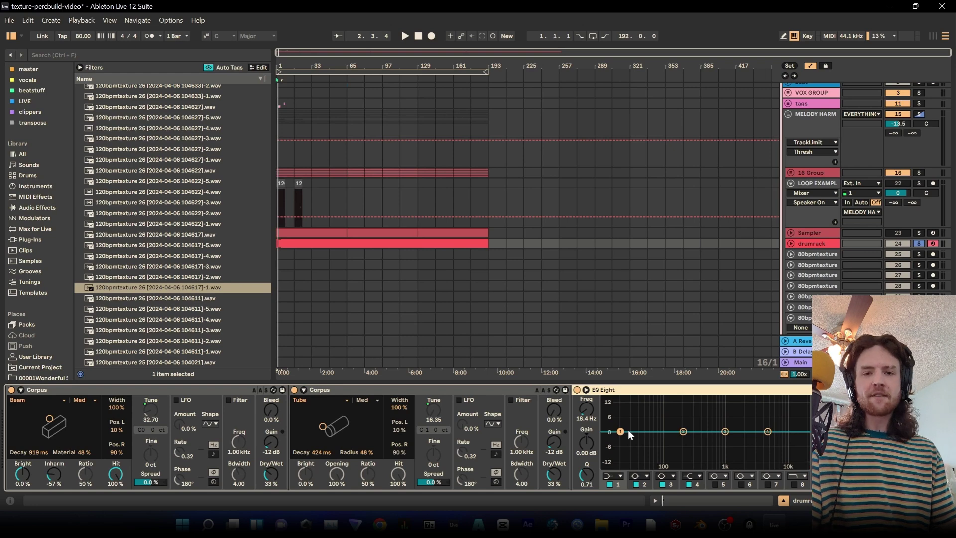
mouse_move(620, 433)
left_mouse_down()
mouse_move(661, 466)
mouse_move(693, 466)
mouse_move(624, 434)
left_mouse_up()
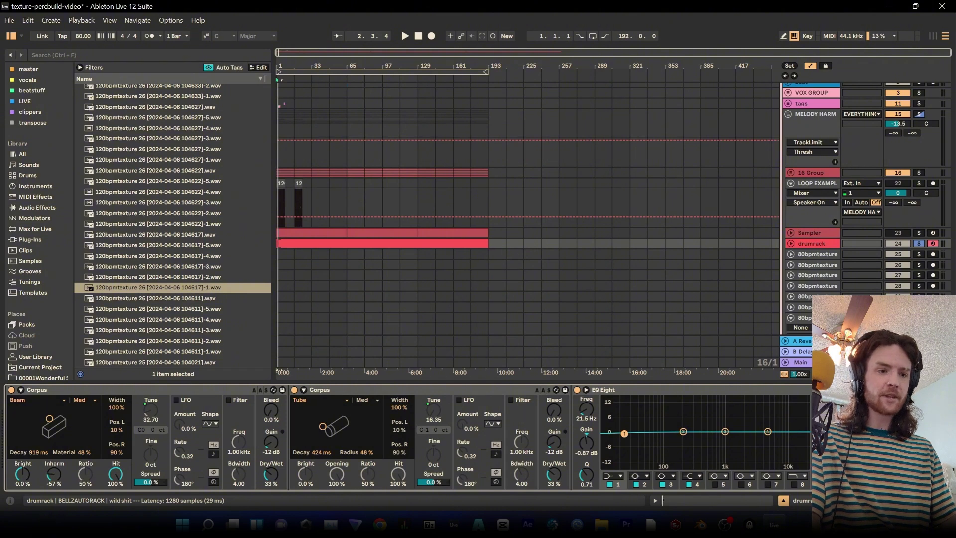
Turn off the Grain Delay in the METALIC SOUNDS rack and play the drumrack clip to hear it without the effect
scroll(406, 437, "right", 5)
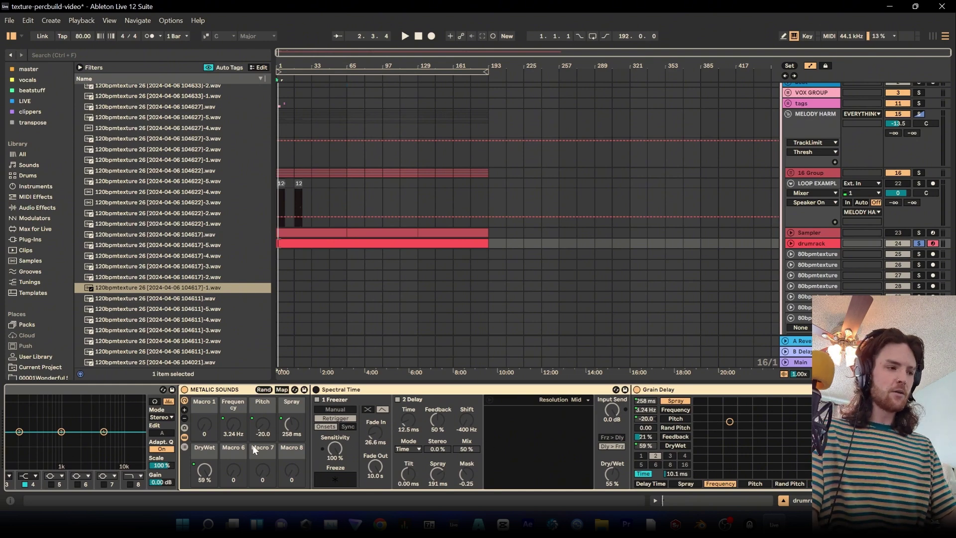
left_click(360, 388)
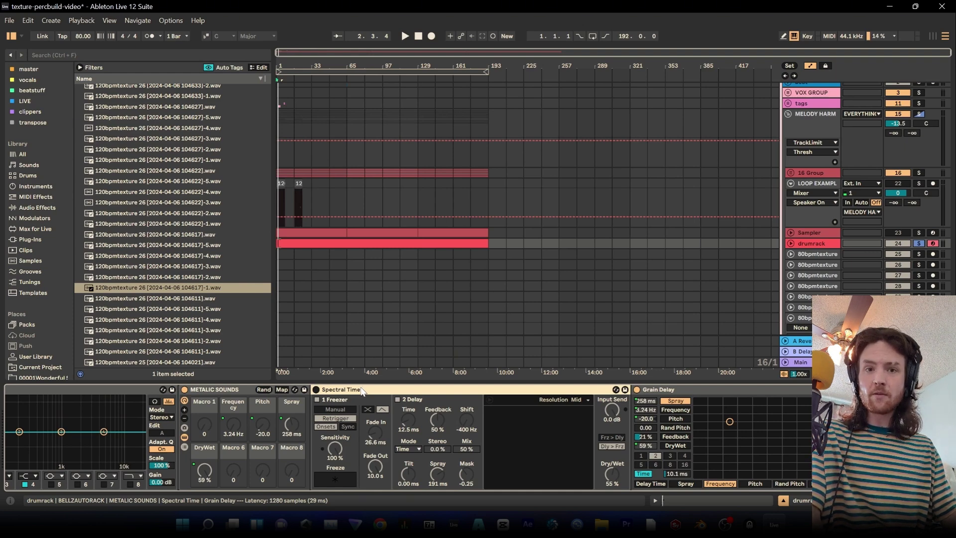
left_click(659, 390)
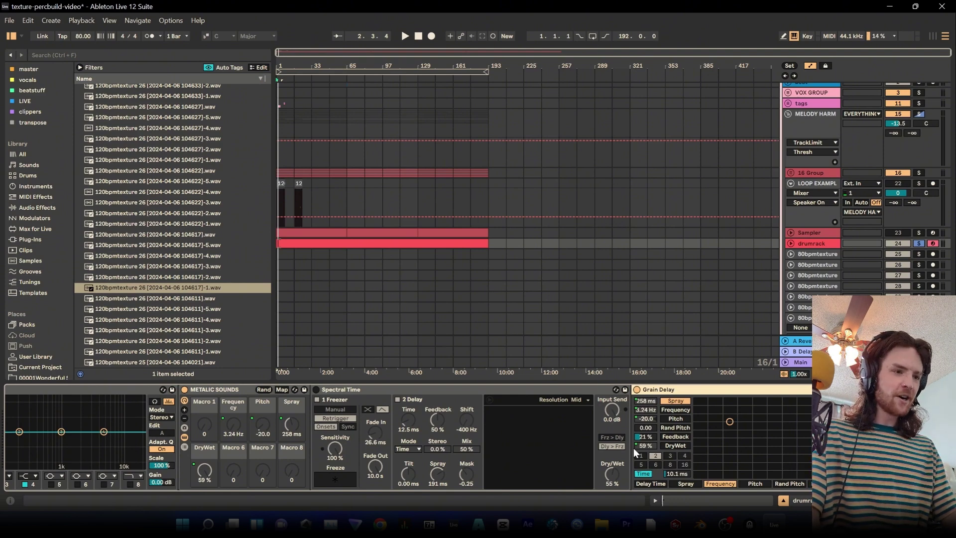
left_click(637, 389)
key("space")
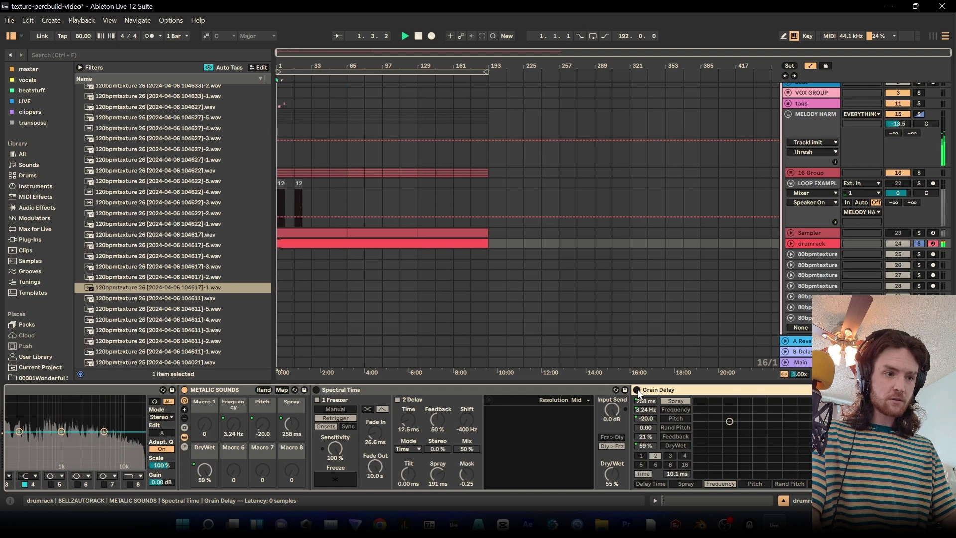
key("space")
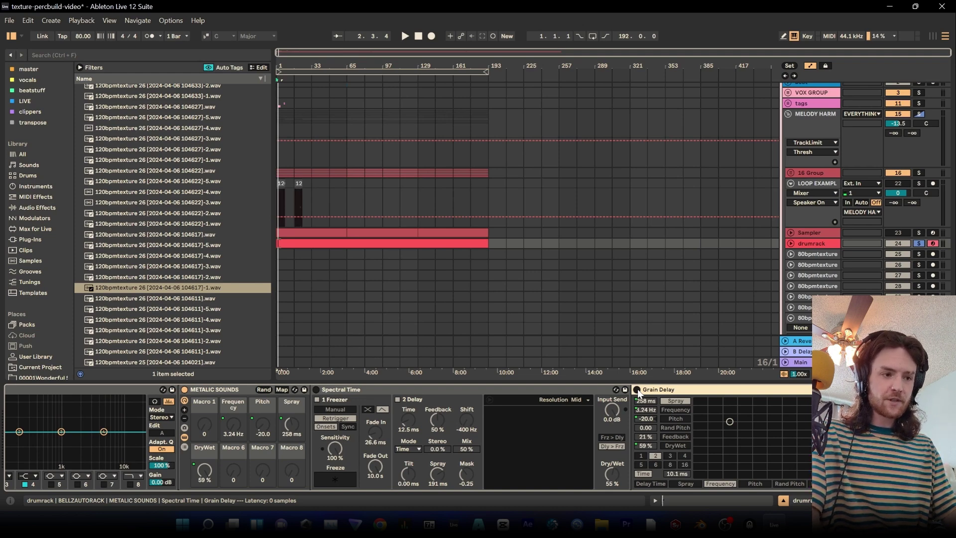
Turn the Grain Delay in the METALIC SOUNDS rack back on and play the drumrack clip
left_click(637, 390)
key("space")
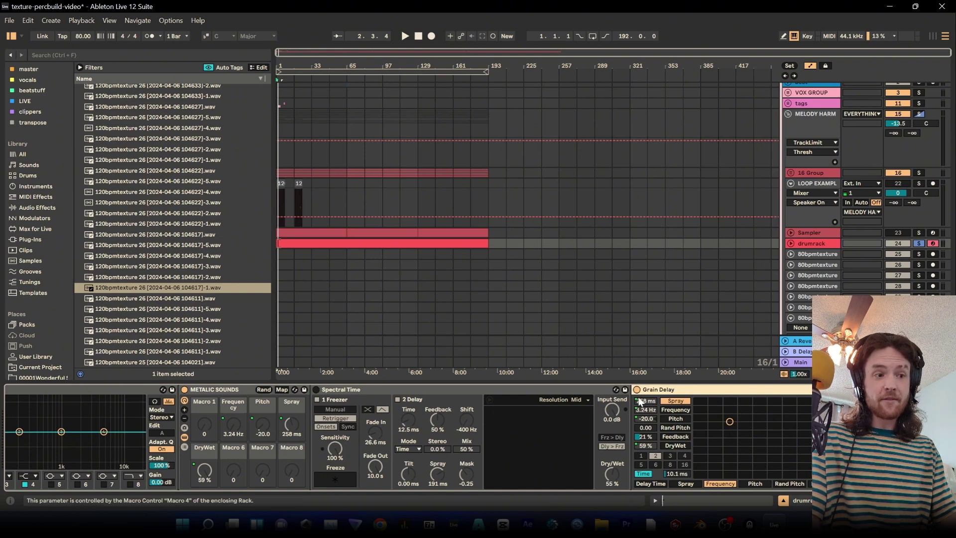
left_click_drag(886, 501, 643, 509)
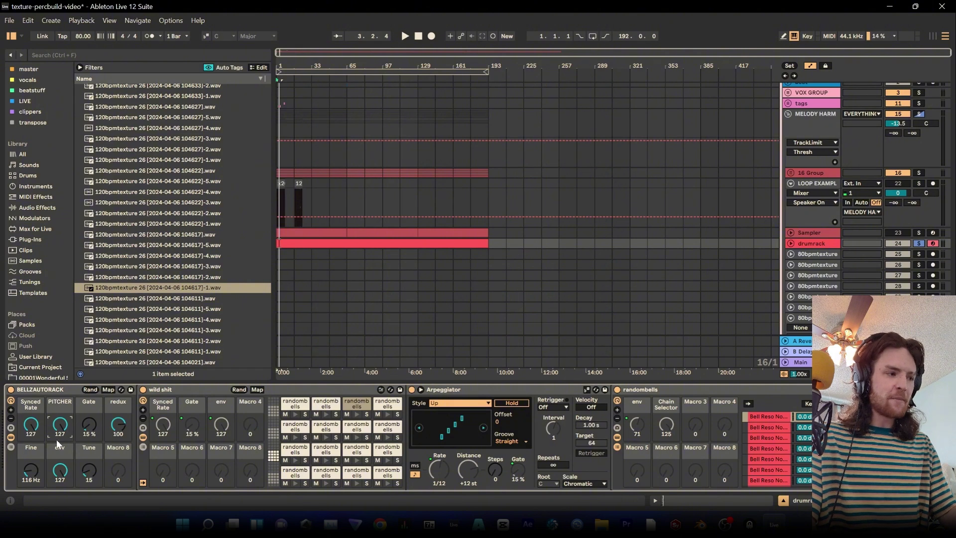
left_click(876, 500)
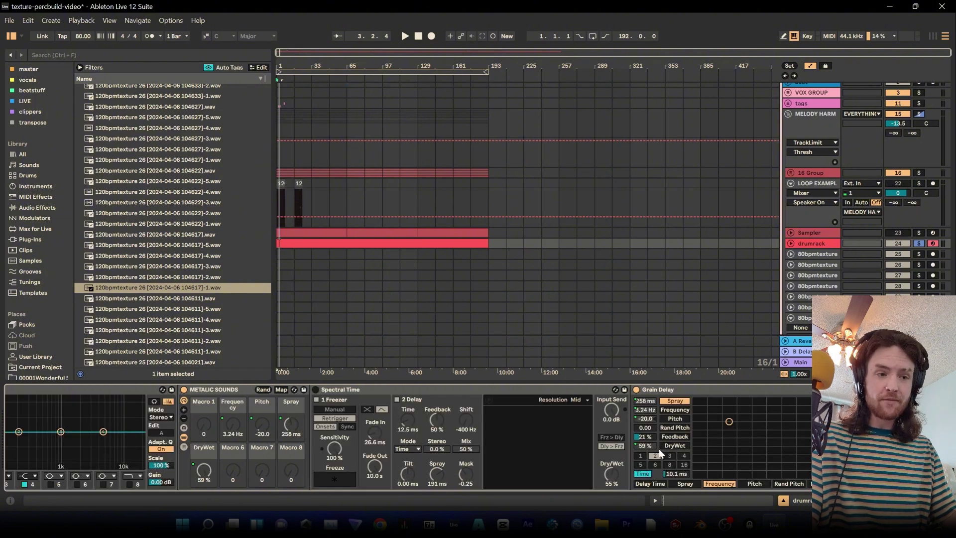
Open the METALIC SOUNDS macro map to examine the mapped Grain Delay parameters and their ranges, and close it again
right_click(649, 400)
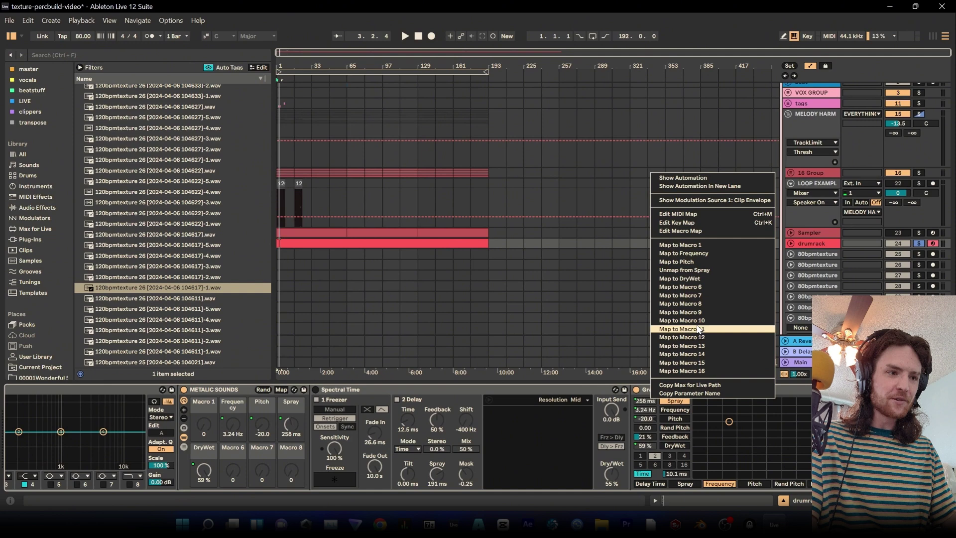
left_click(706, 234)
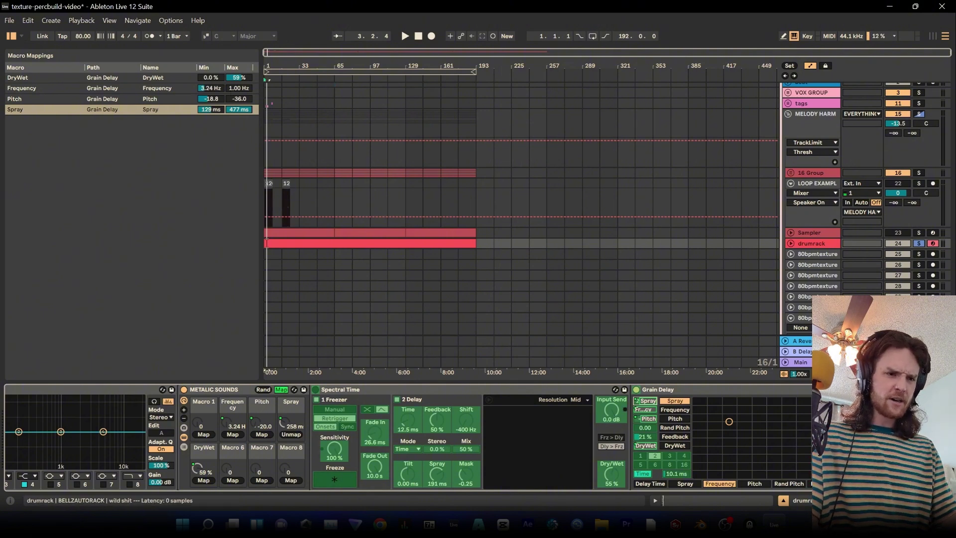
right_click(650, 410)
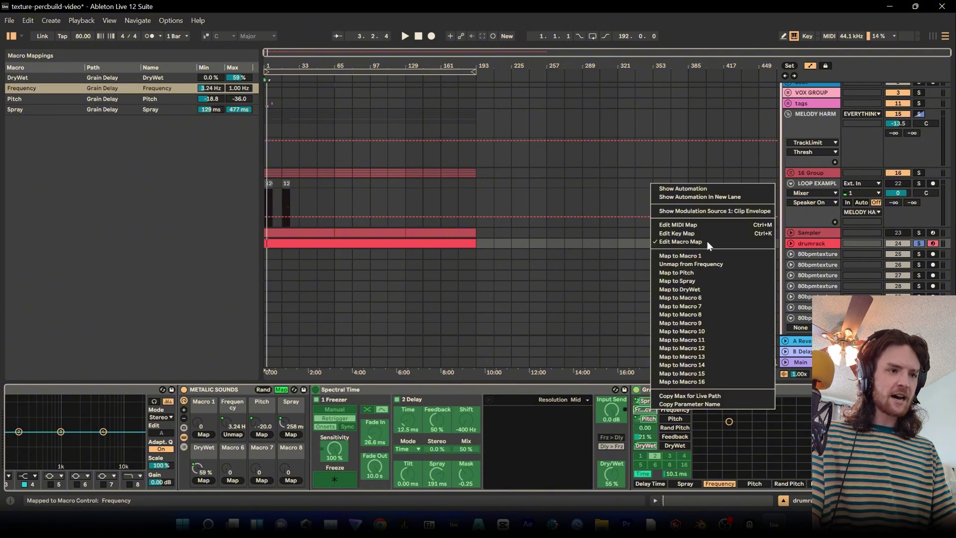
left_click(706, 241)
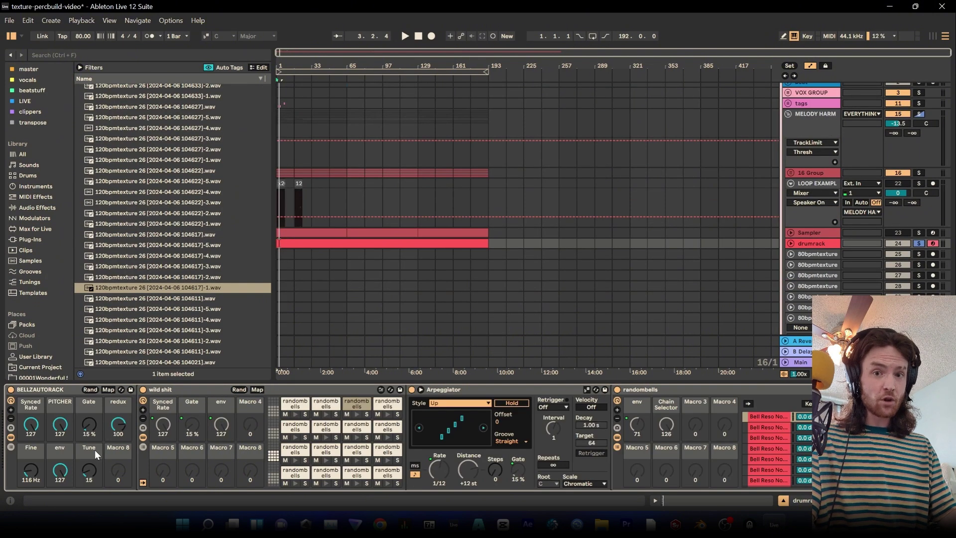
Examine the Redux, the Fine Tune Macro rack and its Shifter at the end of the drumrack device chain
scroll(94, 450, "right", 10)
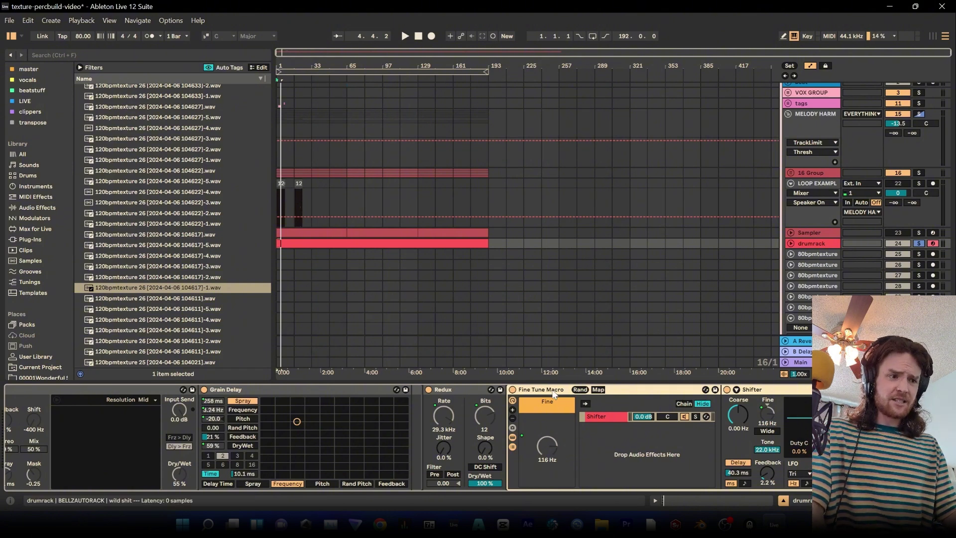
scroll(584, 451, "right", 3)
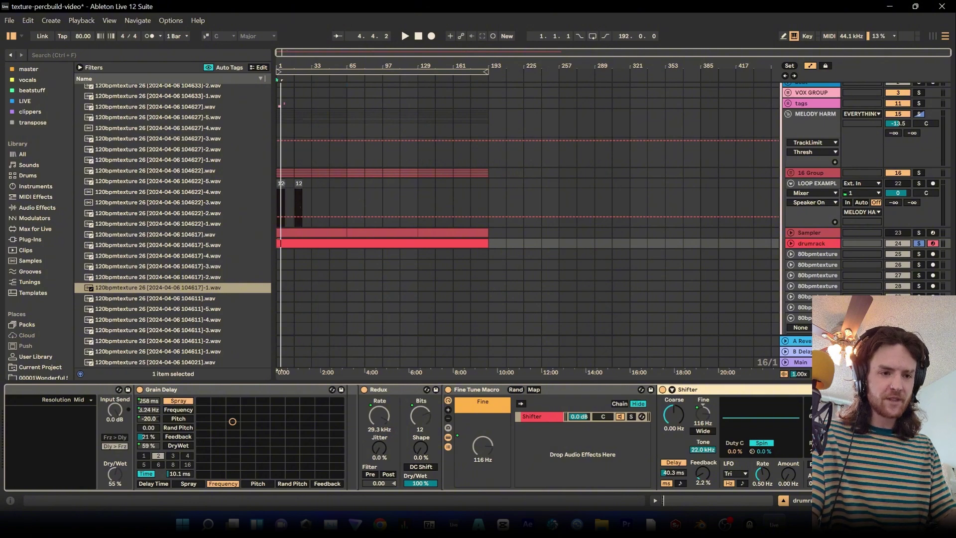
left_click_drag(914, 500, 746, 520)
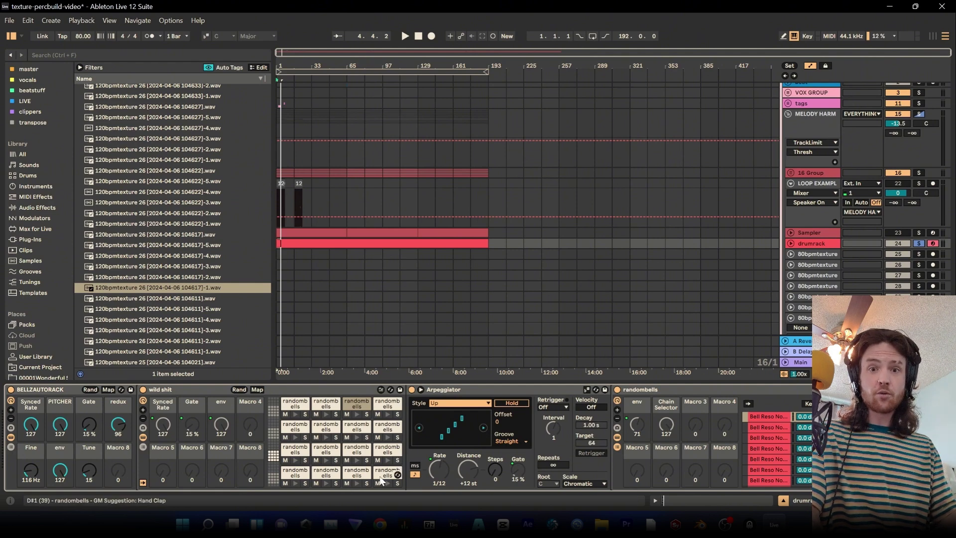
Search the audio effects for "tuner" and play the drumrack clip
left_click(32, 209)
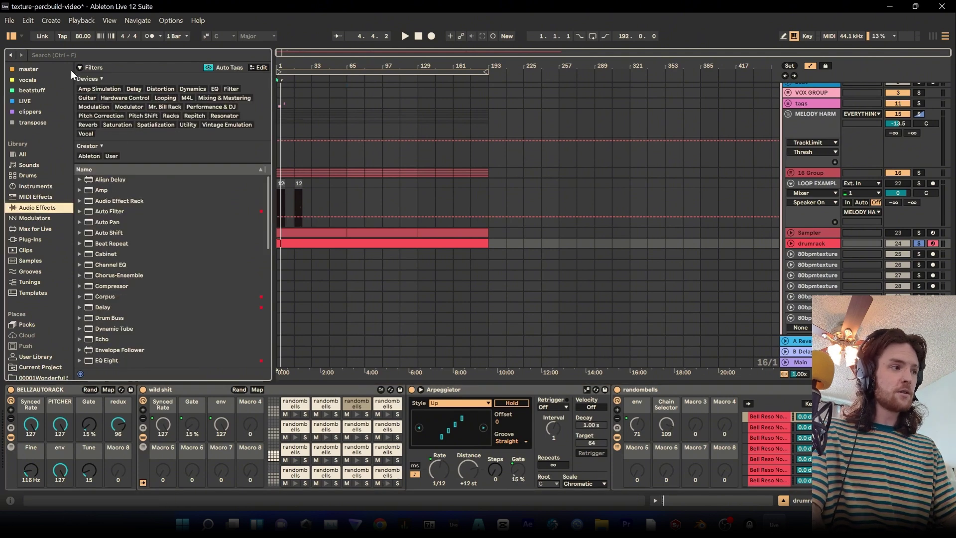
left_click(59, 53)
type("tuner")
key("Return")
key("space")
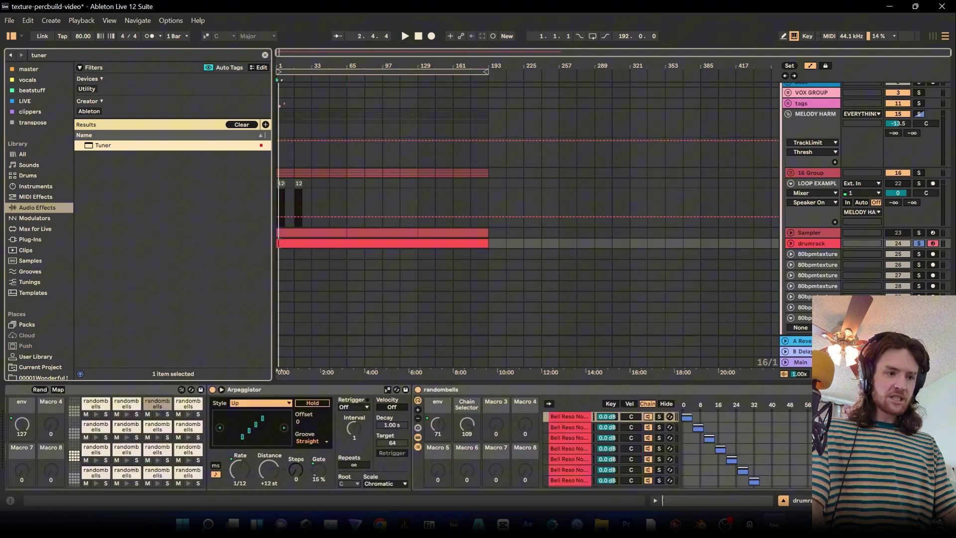
scroll(408, 438, "left", 4)
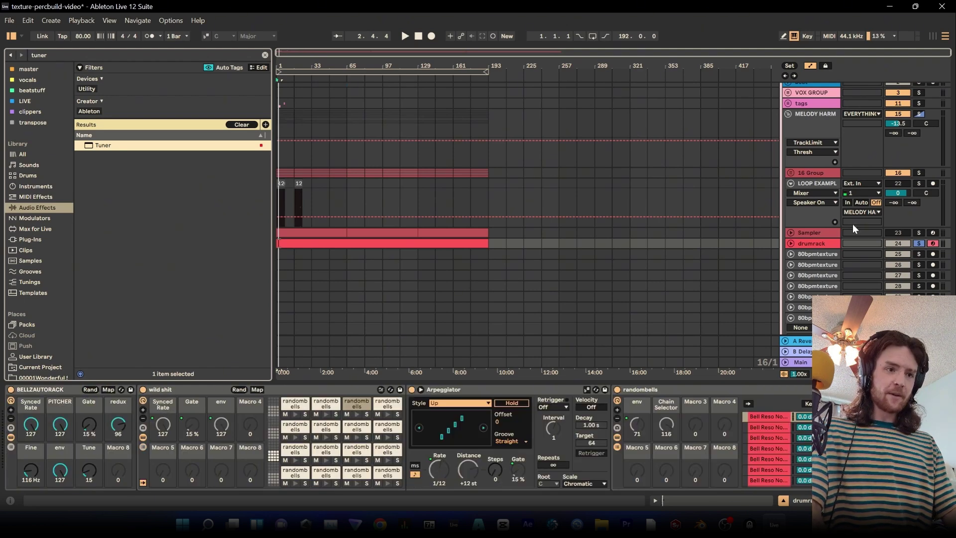
Insert an audio track below the drumrack track, set its input to drumrack and arm it for recording
left_click(790, 243)
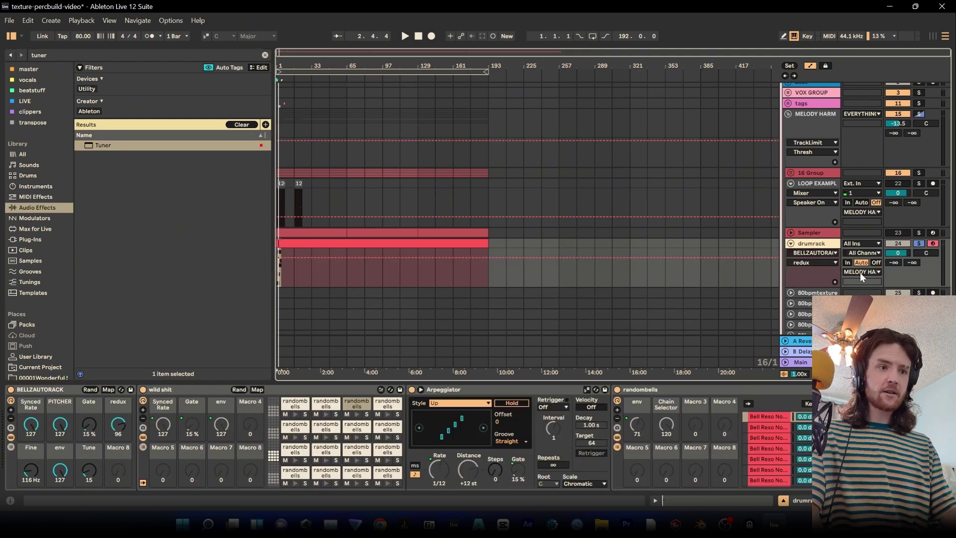
key("ctrl+t")
left_click(871, 291)
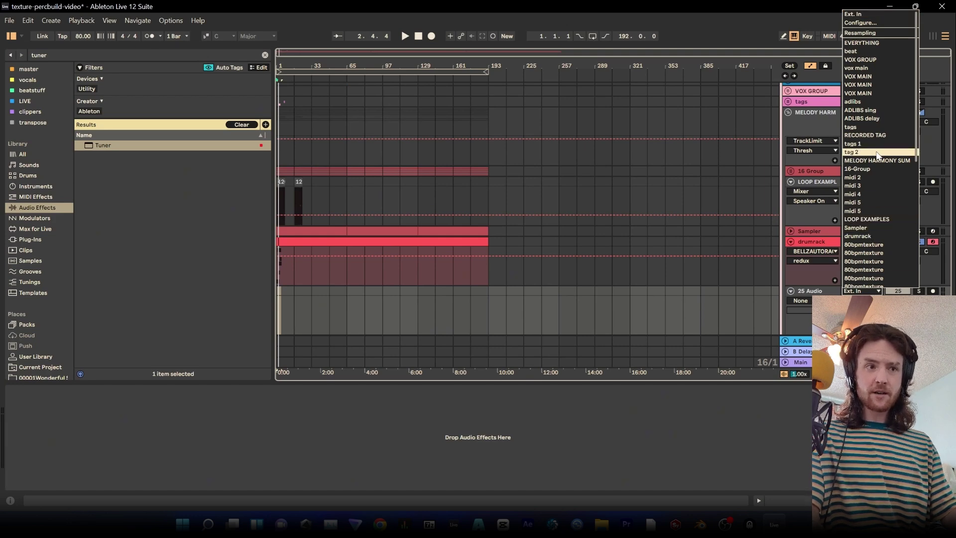
scroll(876, 151, "down", 2)
left_click(805, 287)
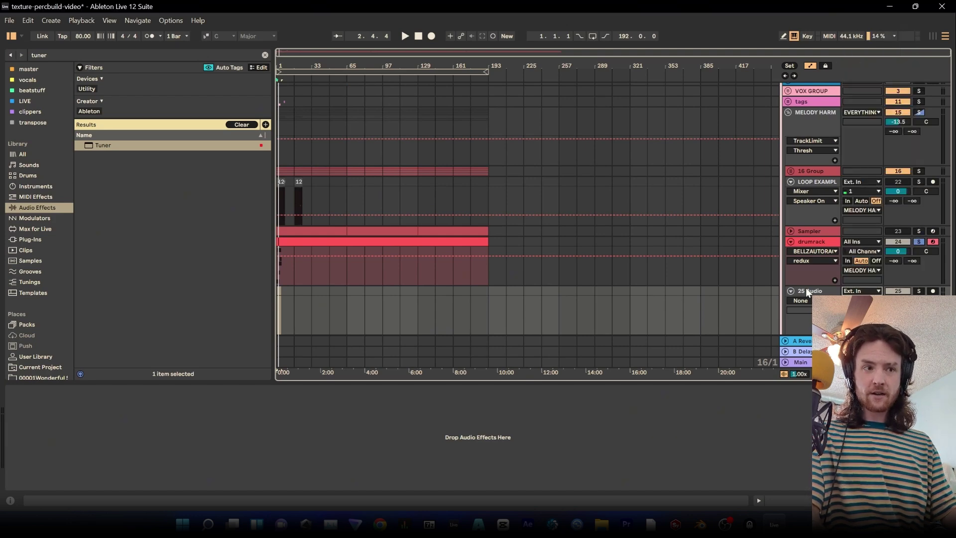
left_click(817, 244)
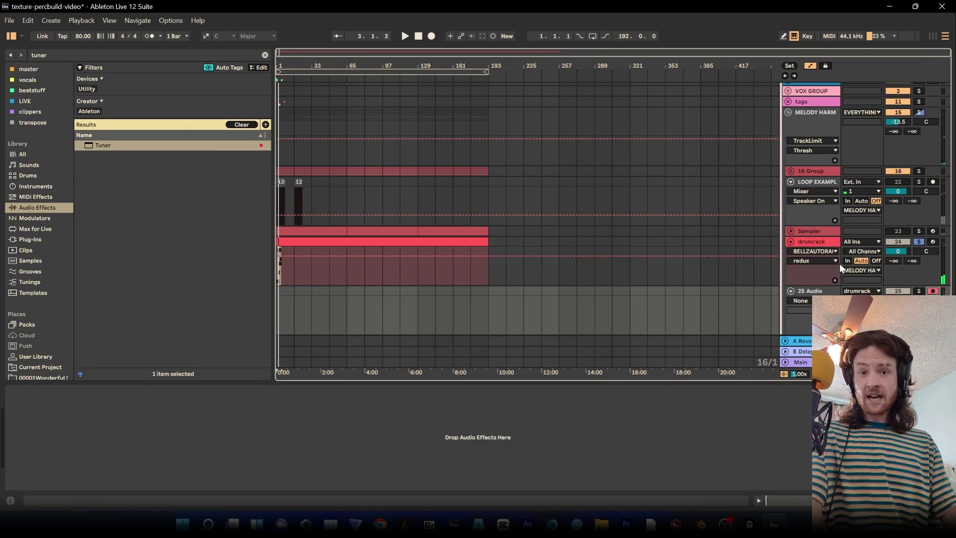
Unfold the Sampler track and open the drumrack clip to examine its notes
left_click(823, 241)
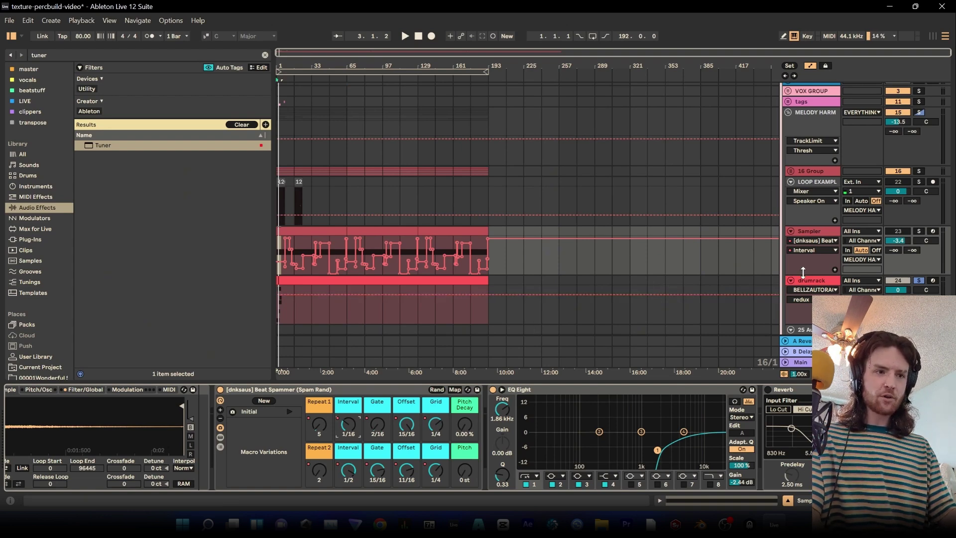
left_click(811, 281)
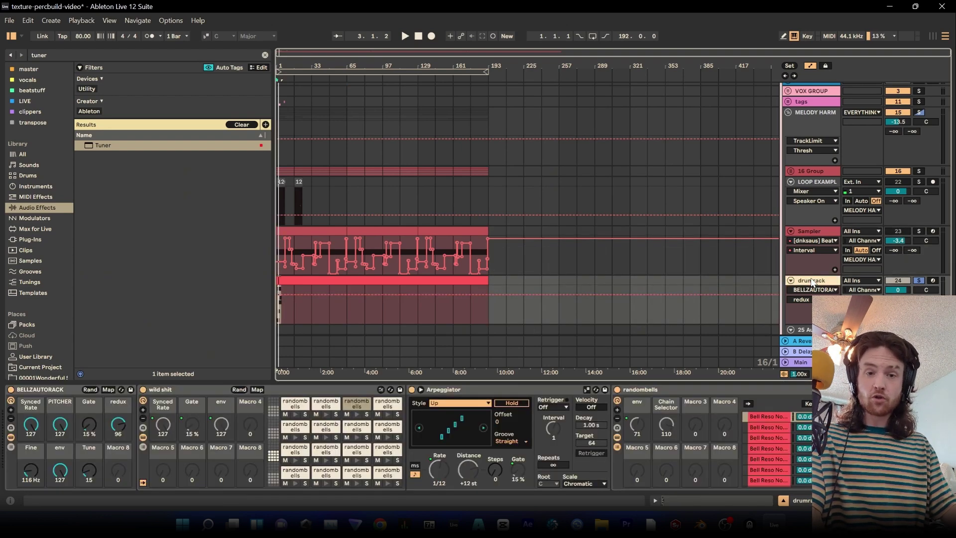
double_click(359, 281)
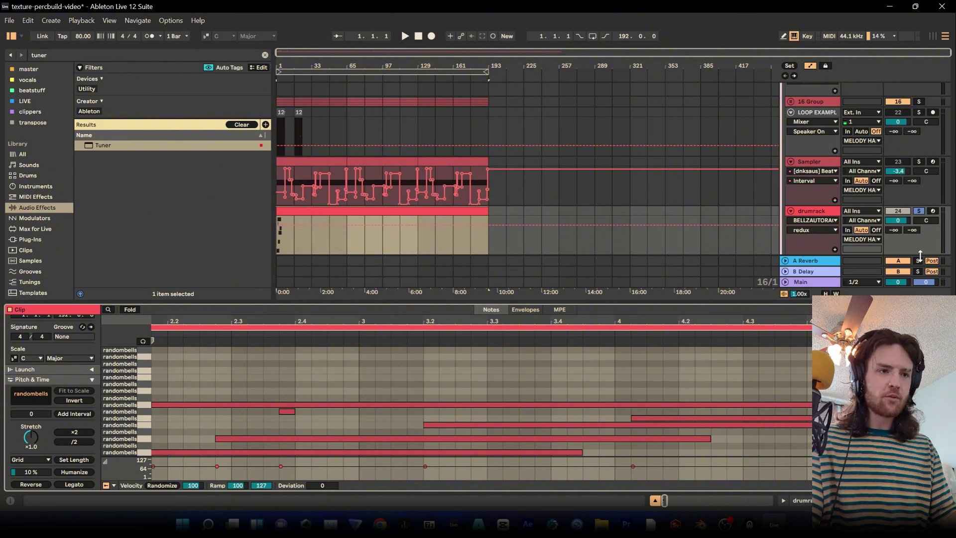
Set the BELLZAUTORACK Synced Rate macro to 38, start playback, and move PITCHER to 110 and Synced Rate to 105
left_click(804, 210)
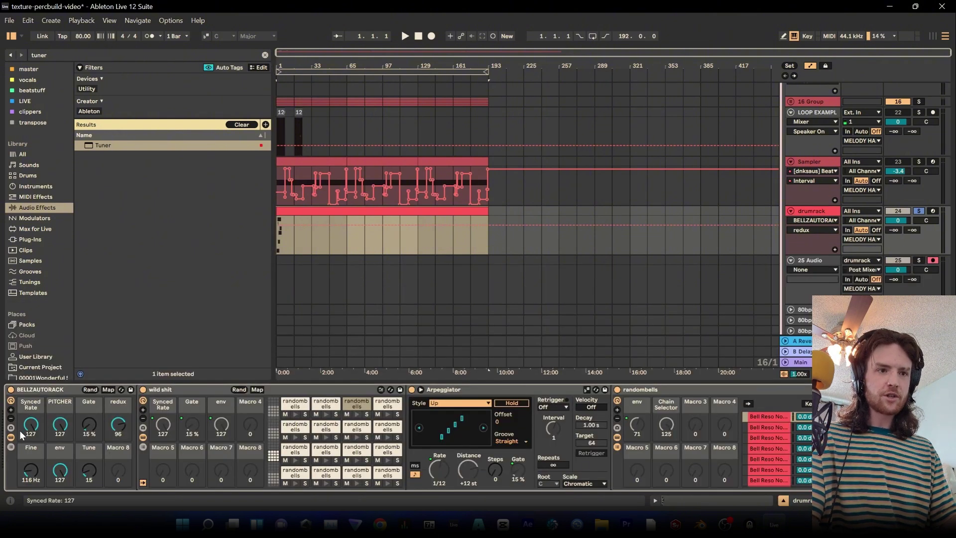
left_click_drag(22, 434, 22, 476)
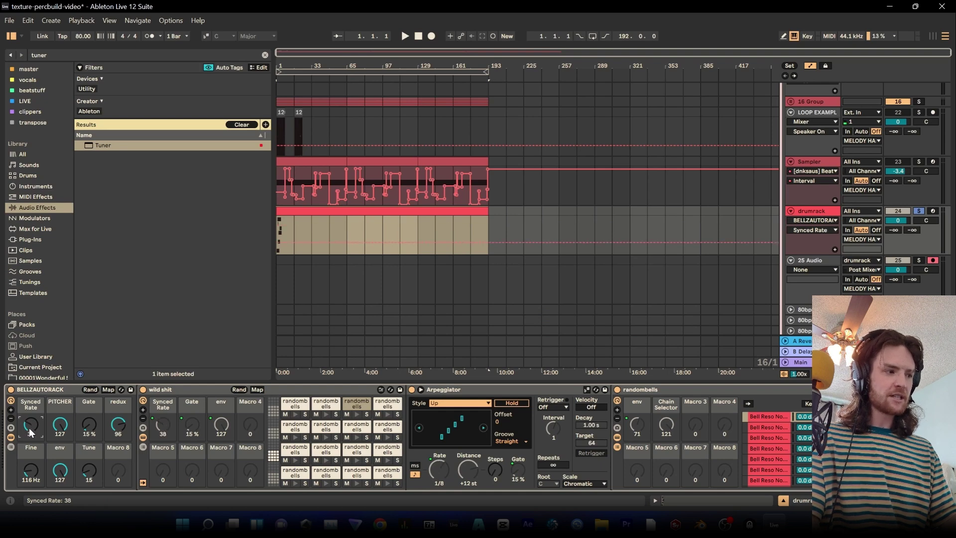
key("space")
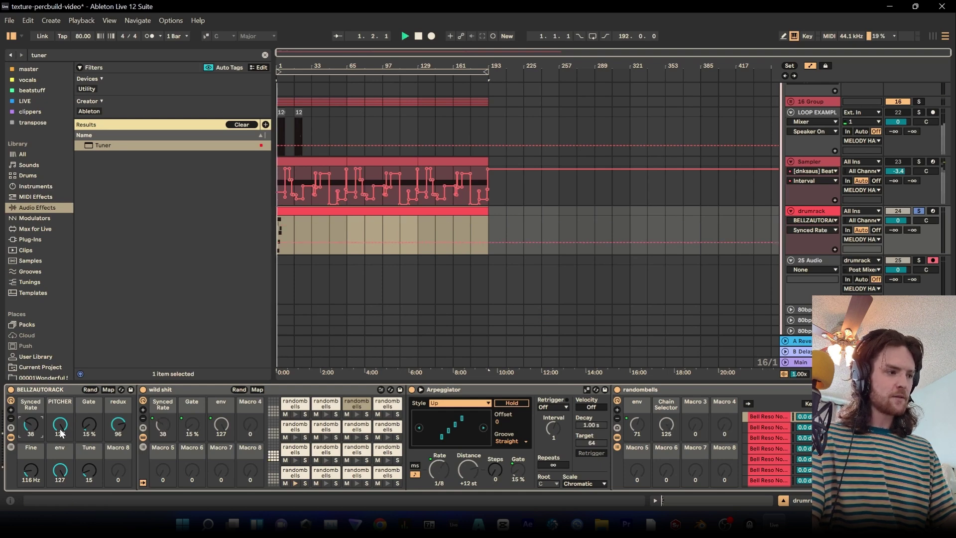
left_click_drag(60, 427, 60, 462)
mouse_move(31, 426)
left_mouse_down()
mouse_move(31, 407)
mouse_move(60, 422)
mouse_move(60, 412)
mouse_move(31, 423)
mouse_move(69, 418)
mouse_move(31, 412)
mouse_move(31, 432)
left_mouse_up()
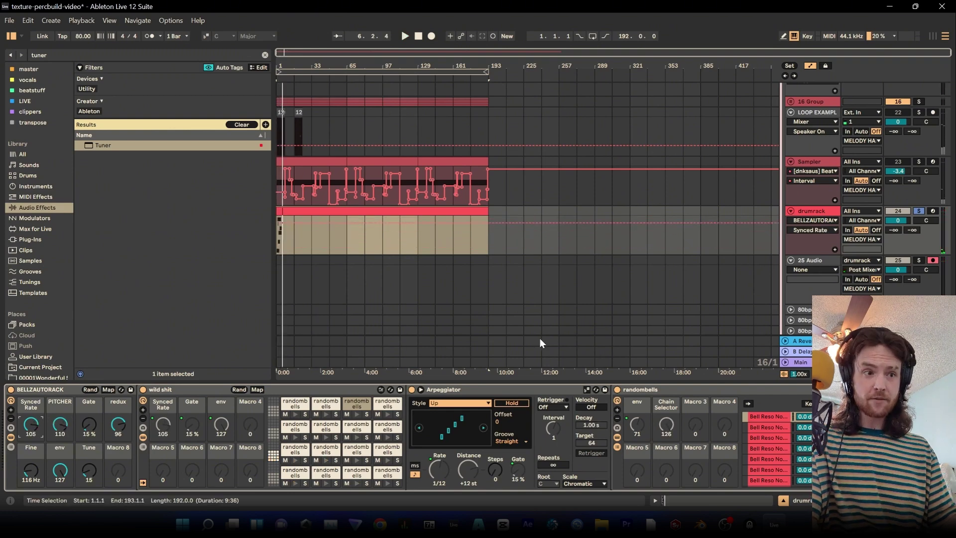
Record the drumrack onto the new audio track with Synced Rate at 101, Gate at 1 % and redux at 99, and consolidate the recording
left_click(830, 263)
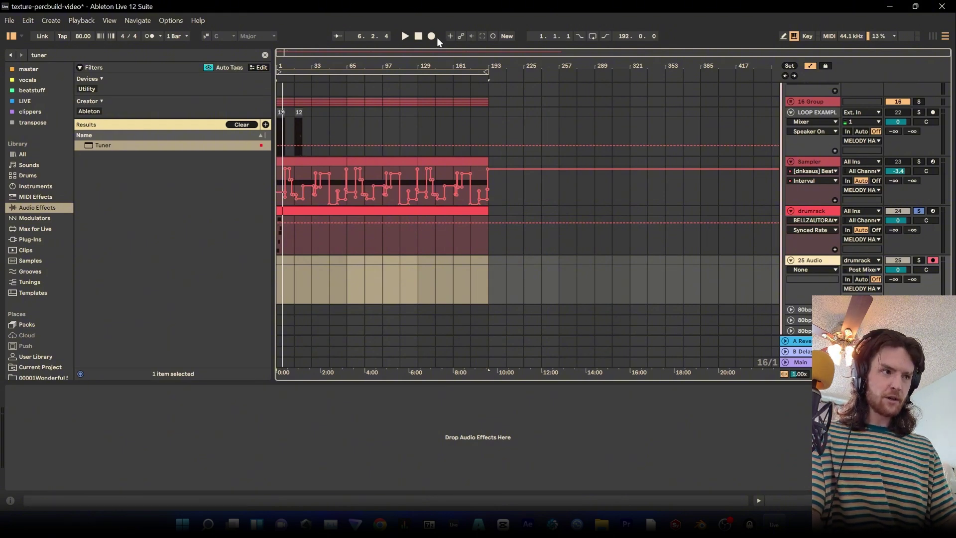
left_click(432, 252)
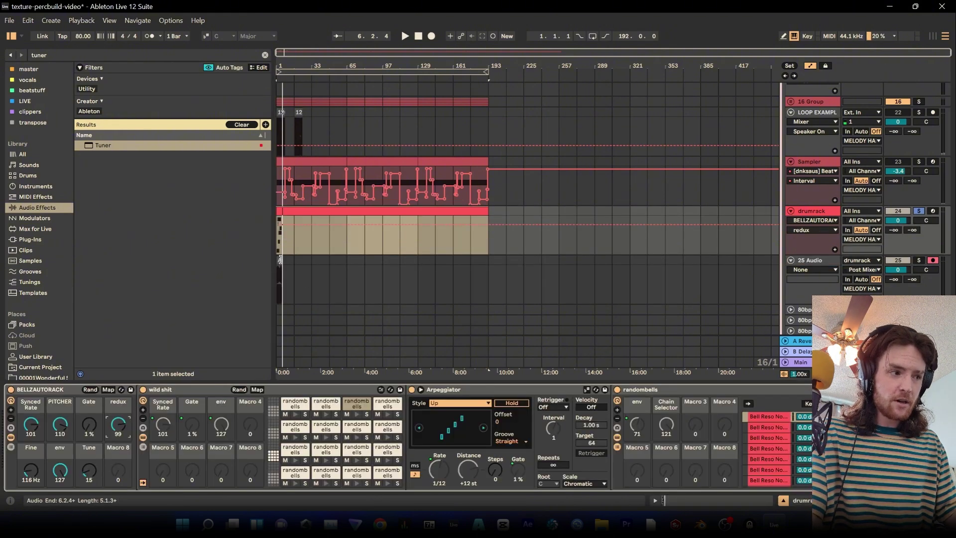
left_click(286, 274)
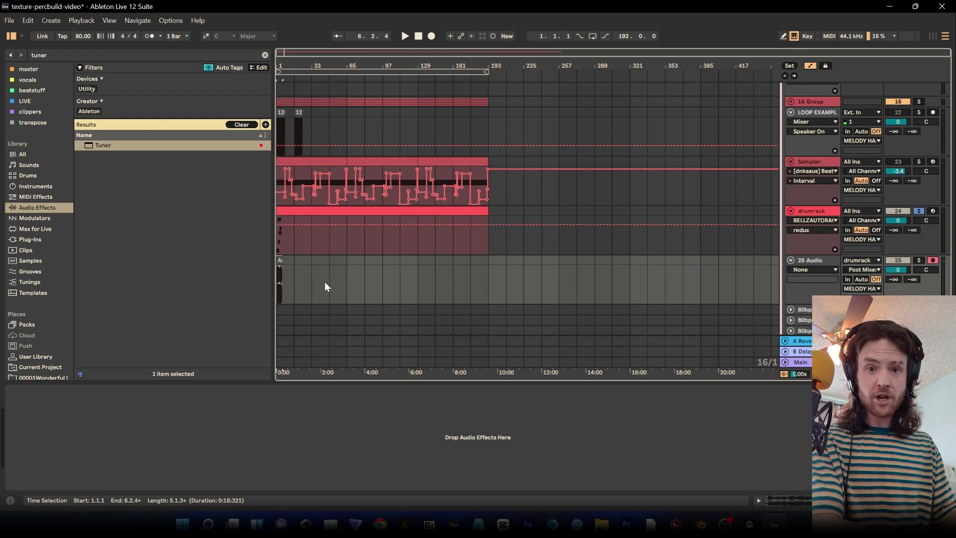
key("ctrl+j")
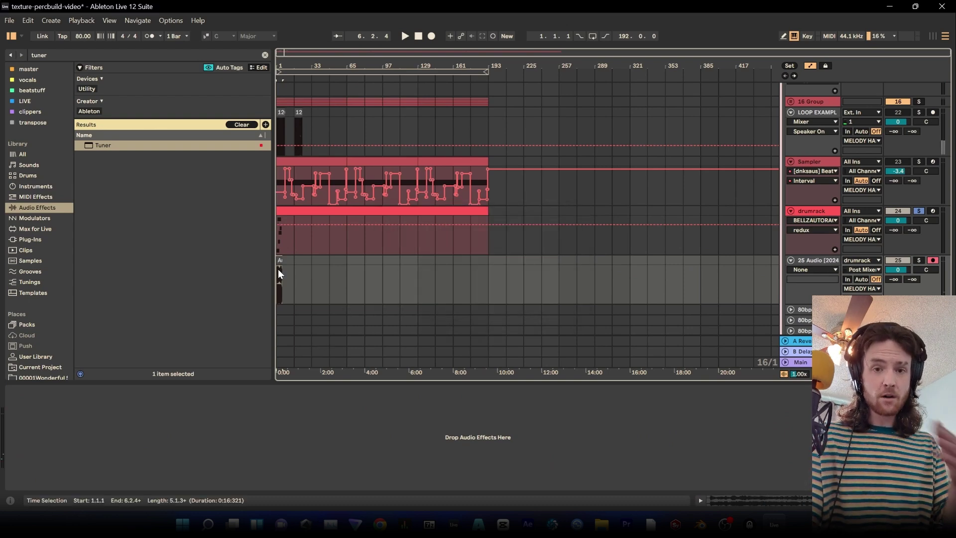
Show the consolidated recording in the browser and rename its file "sound for video yayyy"
right_click(276, 270)
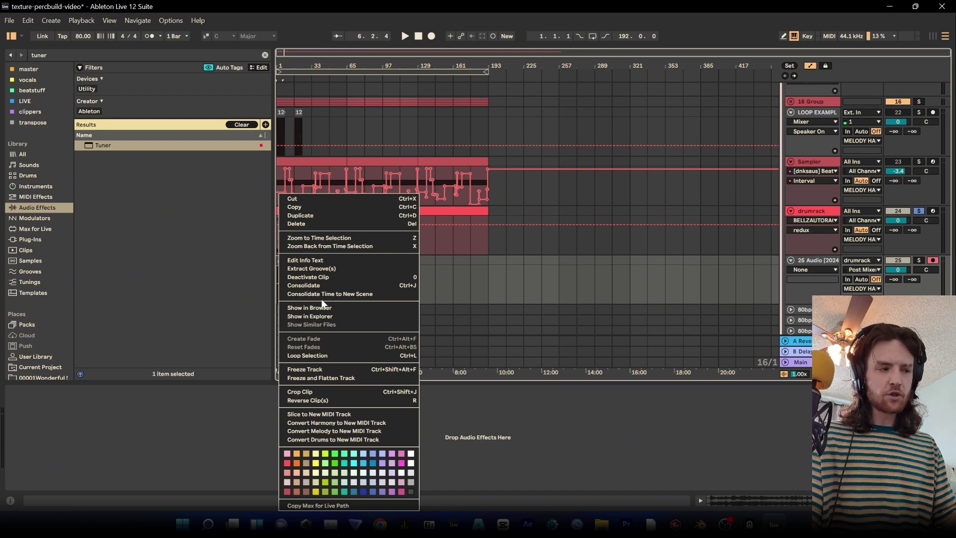
left_click(323, 307)
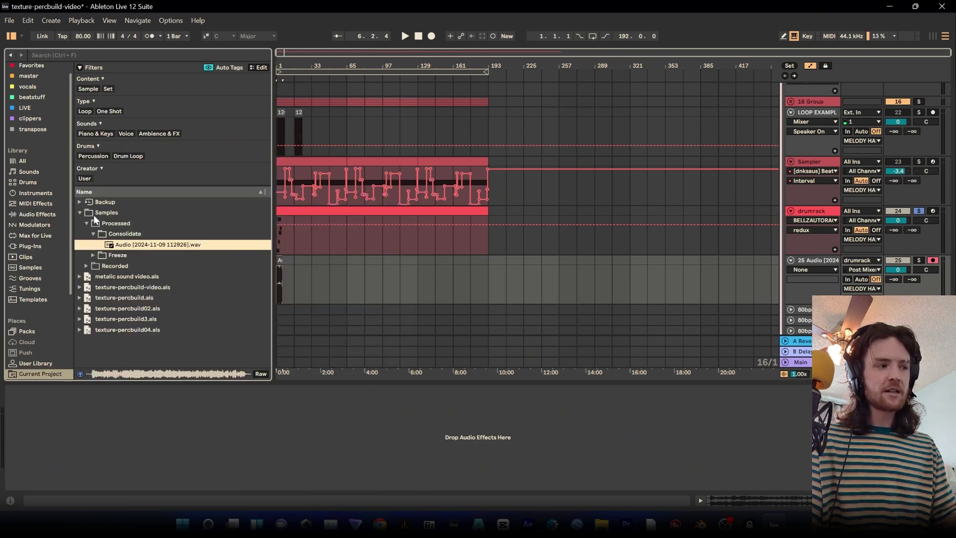
right_click(160, 248)
left_click(198, 260)
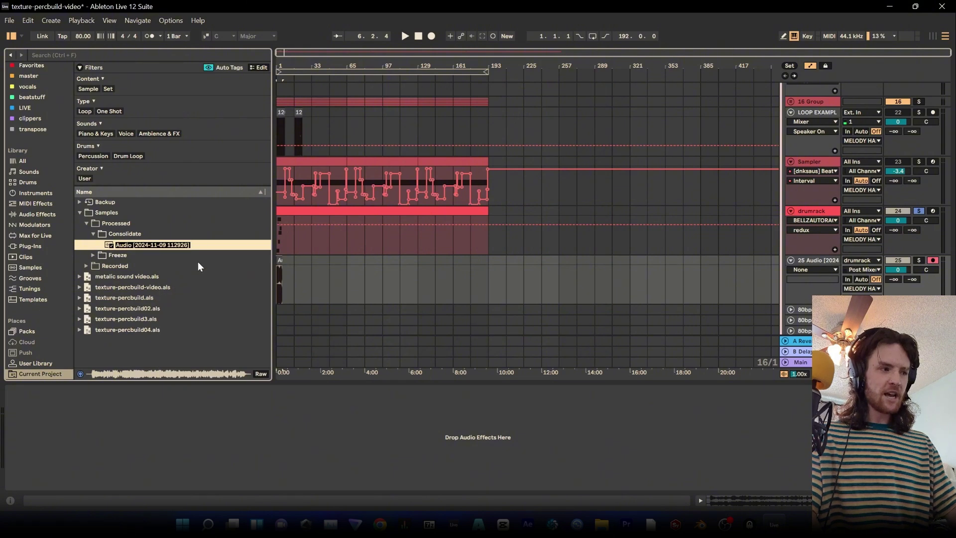
type("sound for video yayyy")
key("Return")
View the samples in the CUSTPERCLOOPS folder and open the Sampler track's clips to examine their notes
scroll(44, 315, "down", 3)
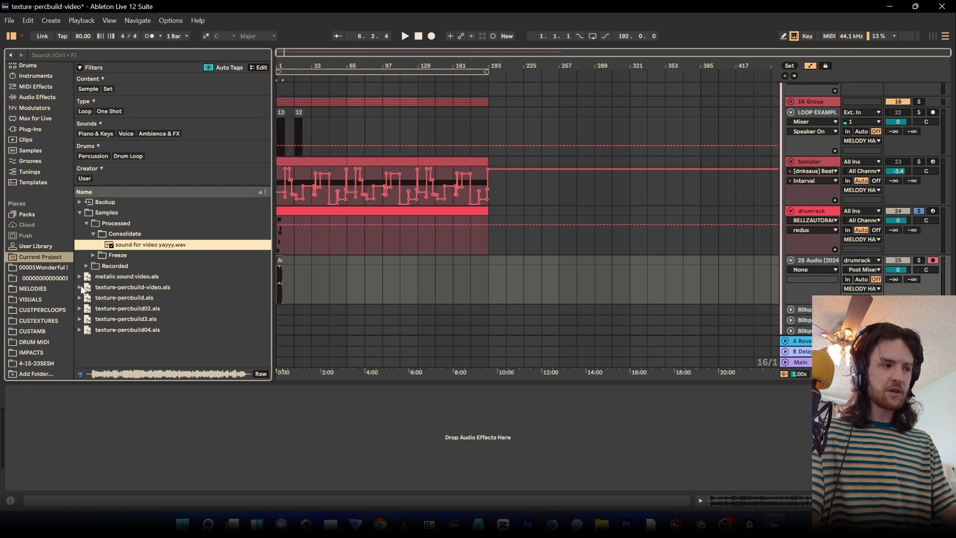
left_click(49, 314)
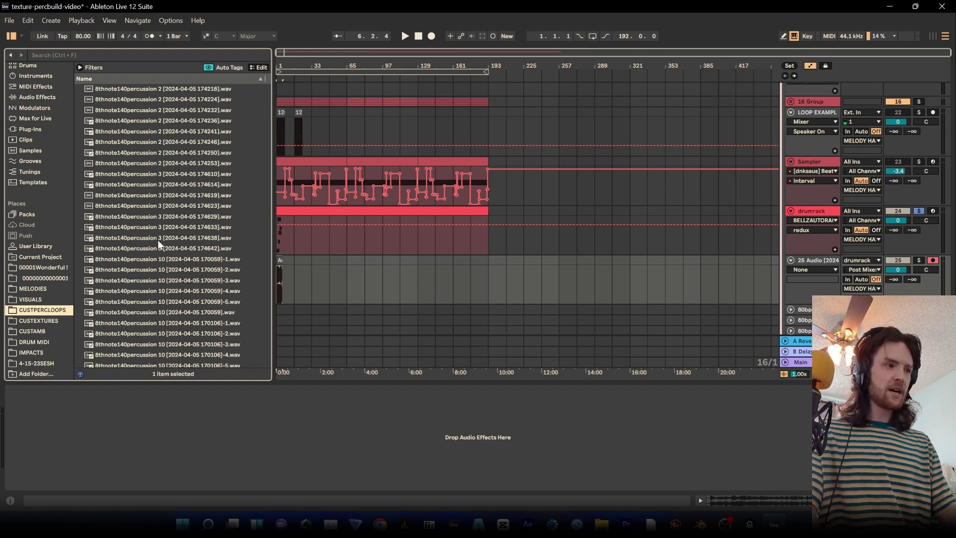
left_click(325, 162)
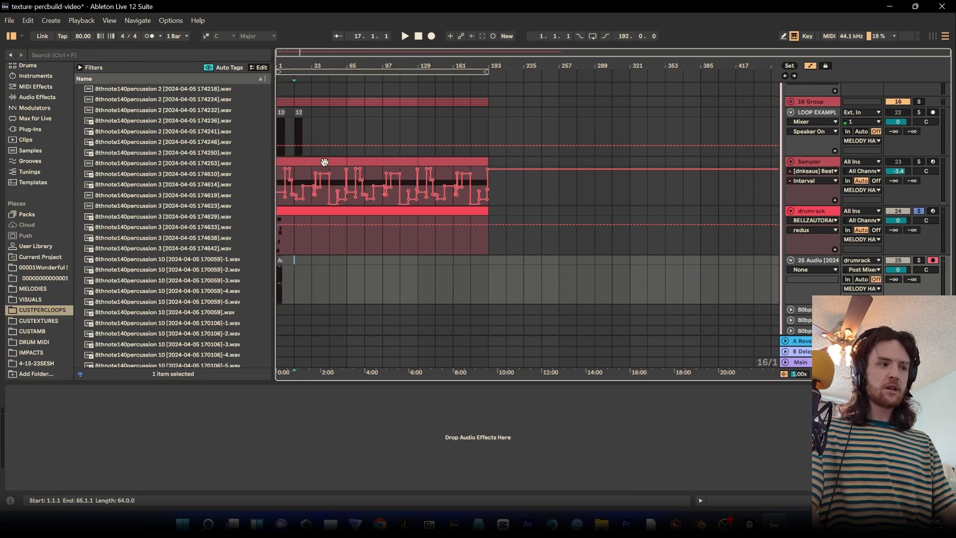
left_click(454, 161)
double_click(454, 161)
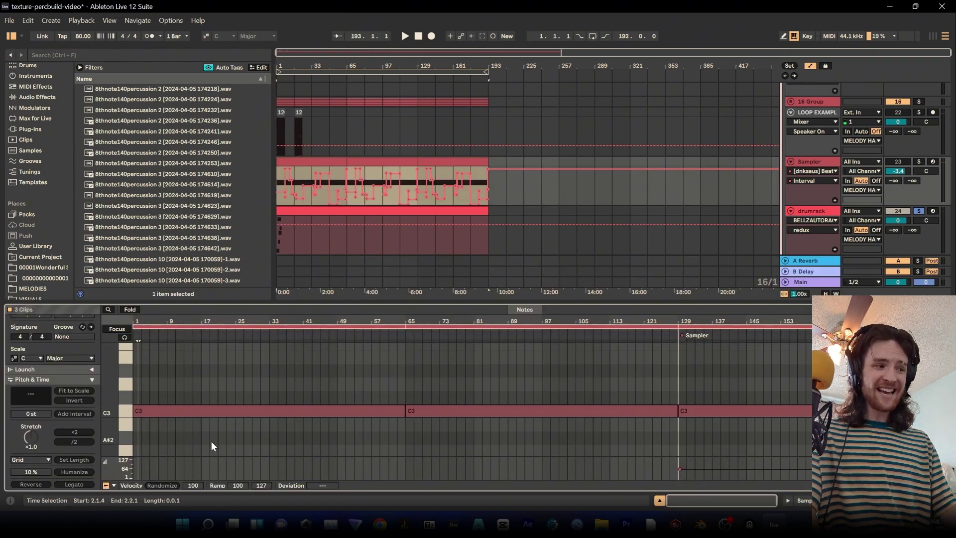
Open the Sampler track's device chain and examine its devices, including the Beat Spammer rack, EQ Eight, Arpeggiator, Velocity and Instrument Rack
left_click(817, 168)
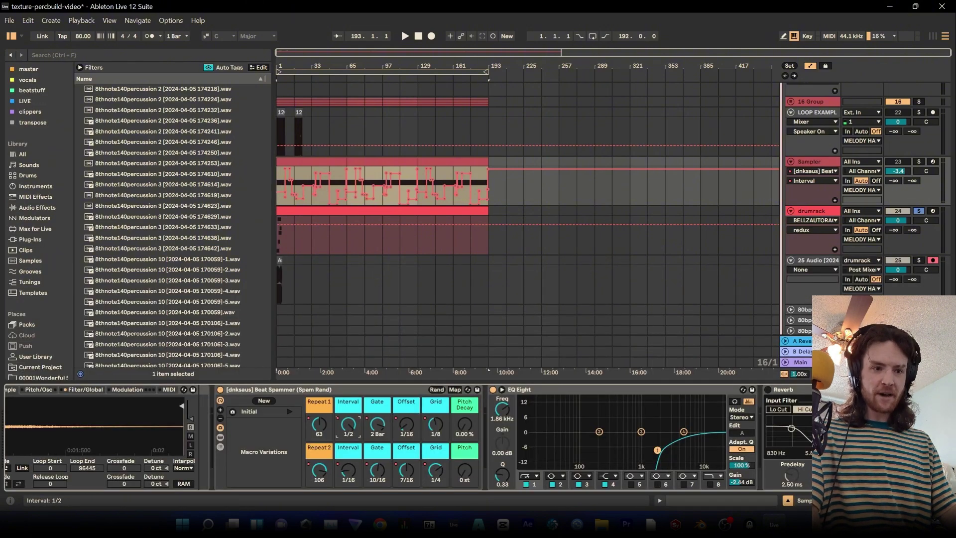
left_click(836, 501)
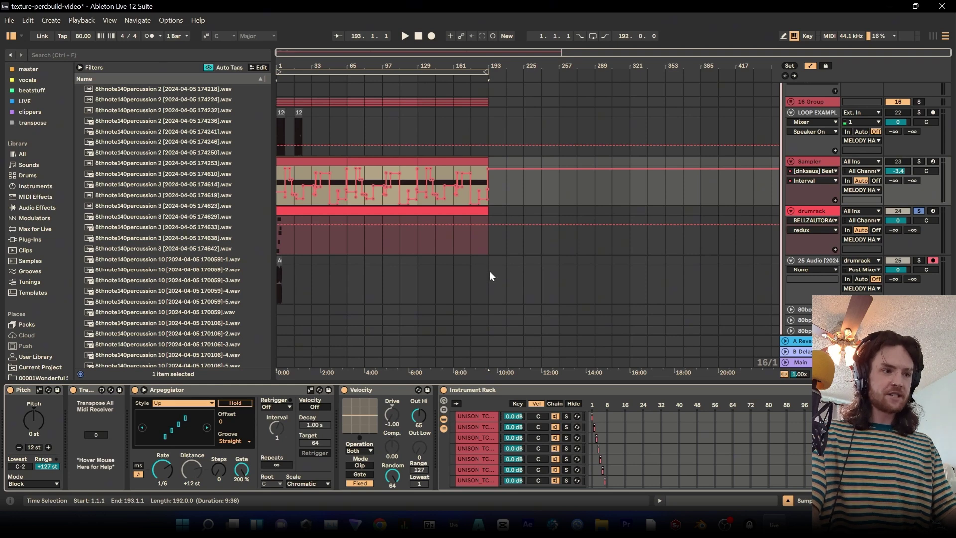
left_click(475, 264)
left_click(459, 268)
left_click_drag(459, 268, 433, 264)
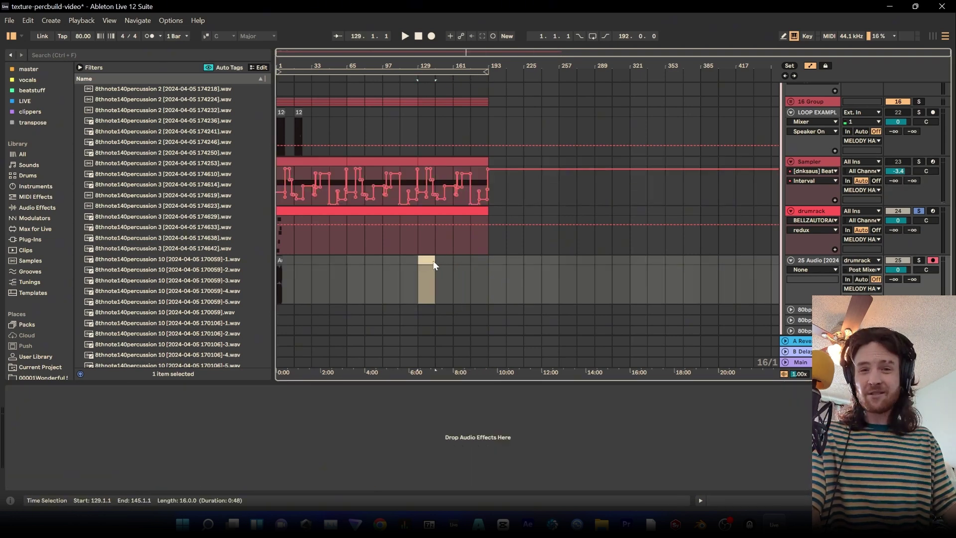
Look through the numbered 8thnote140percussion samples in the browser's file list
scroll(166, 184, "down", 5)
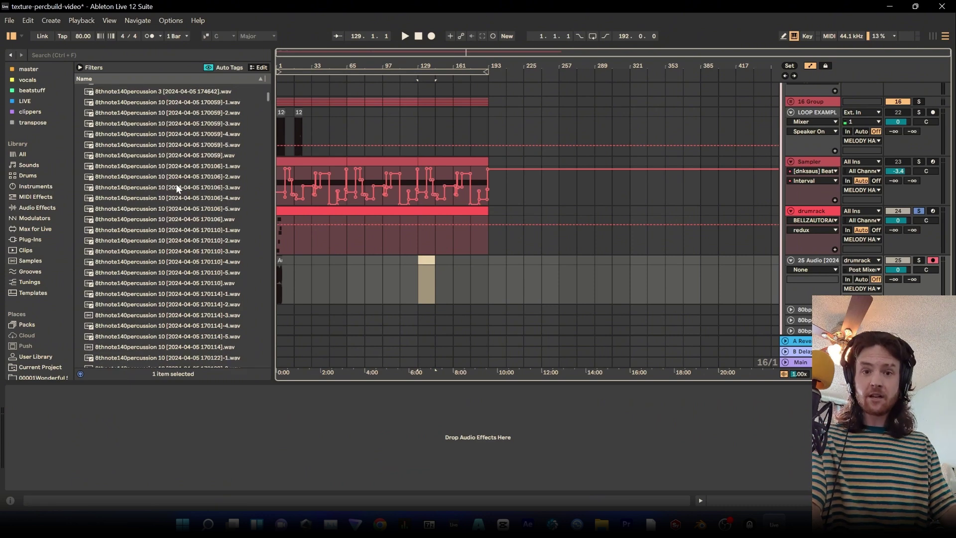
scroll(175, 189, "down", 15)
scroll(164, 209, "down", 15)
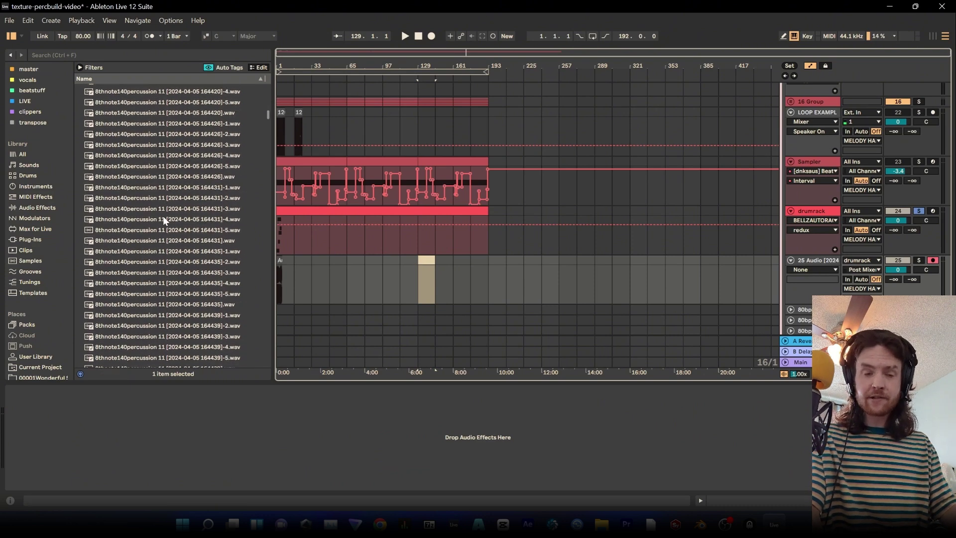
scroll(159, 223, "down", 3)
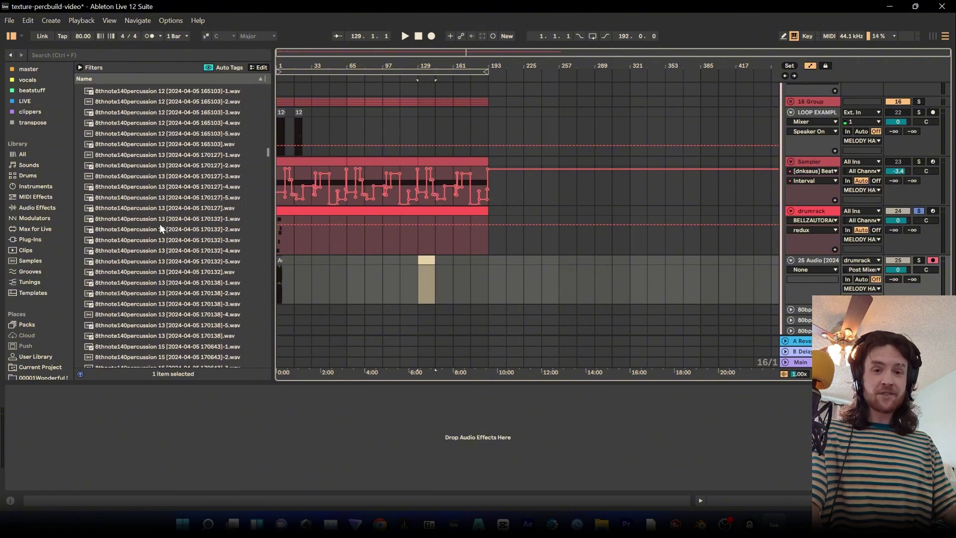